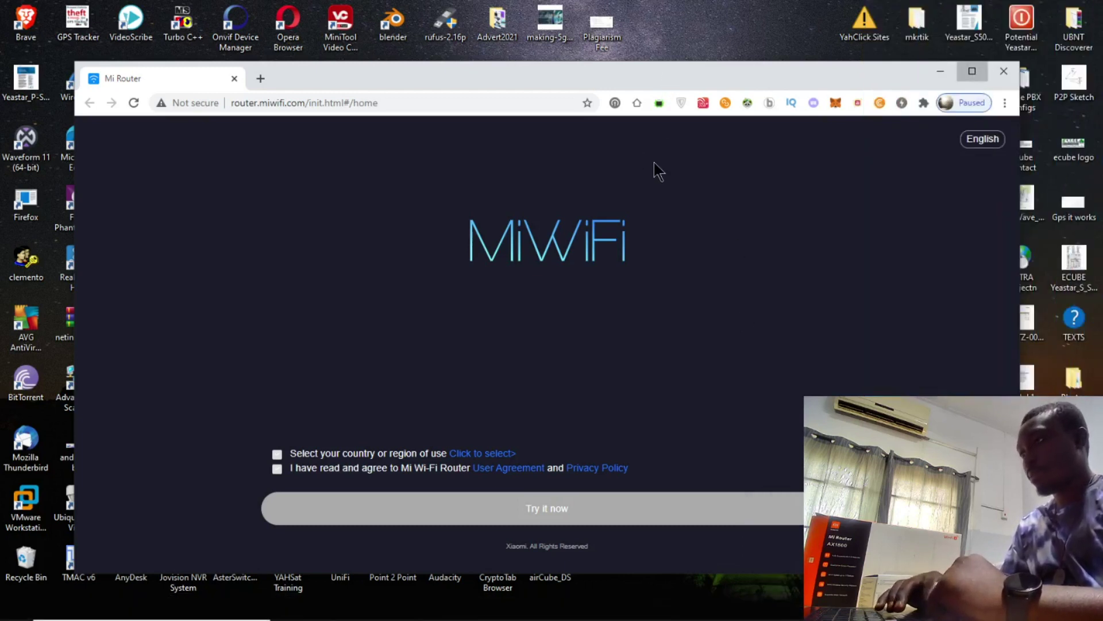
# Maximize Chrome, close the duplicate router tab, tick the country-or-region item and open the country list.
pyautogui.press('super+Up')
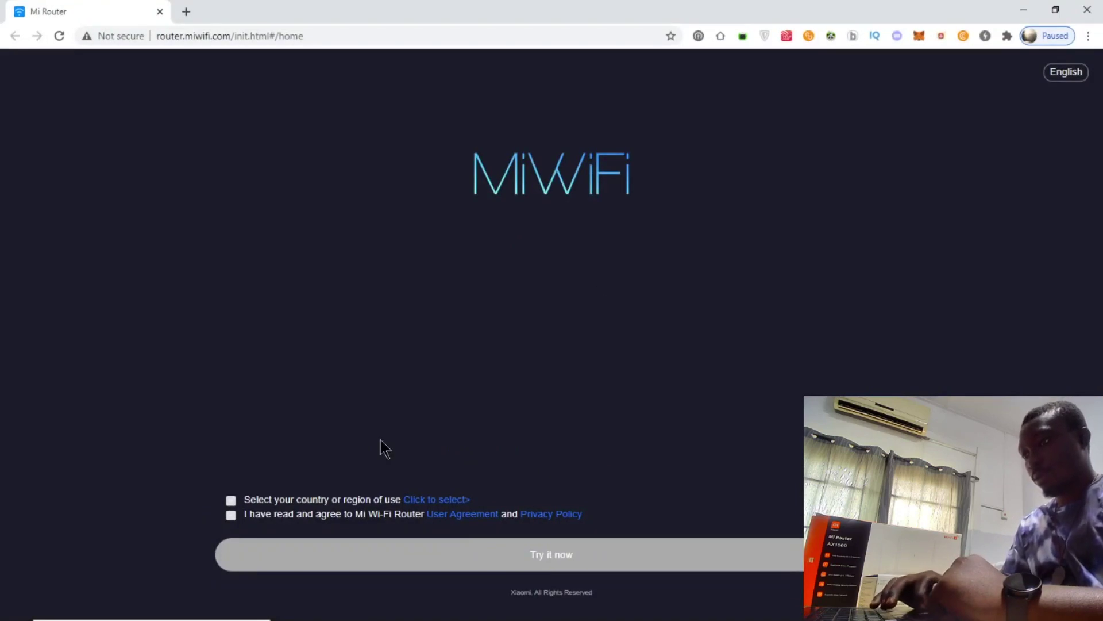
pyautogui.moveTo(659, 612)
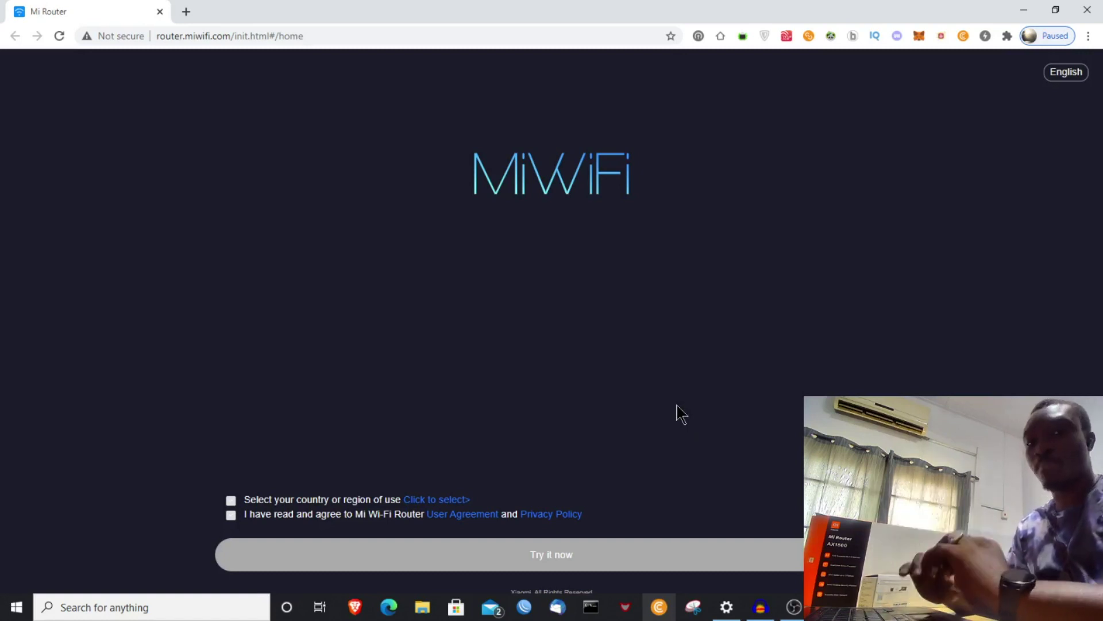
pyautogui.click(537, 36)
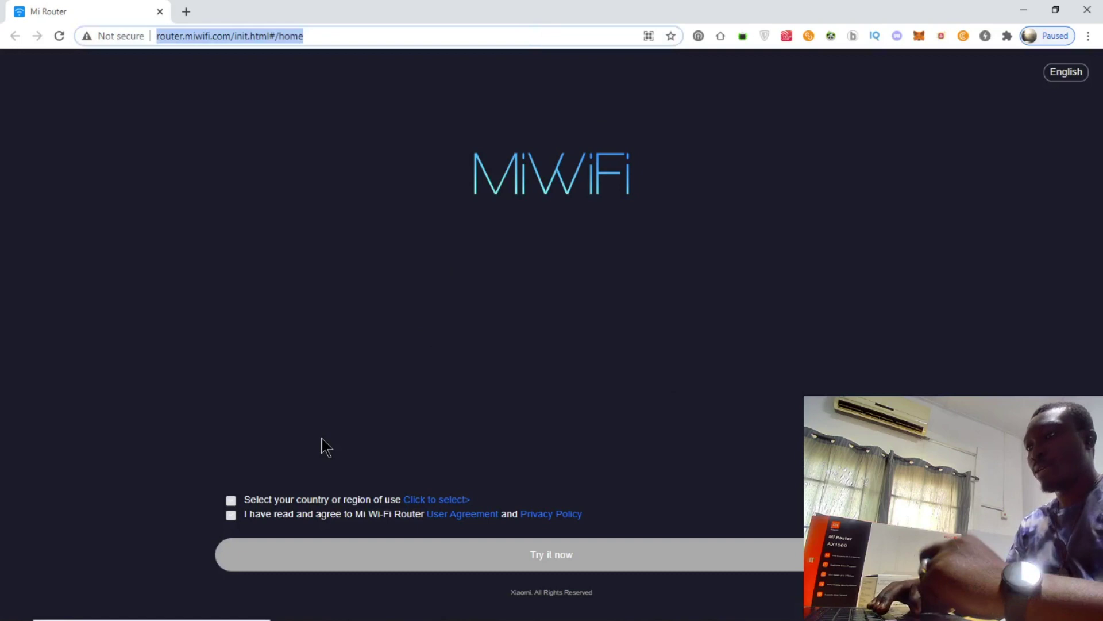
pyautogui.hotkey('alt', 'Return')
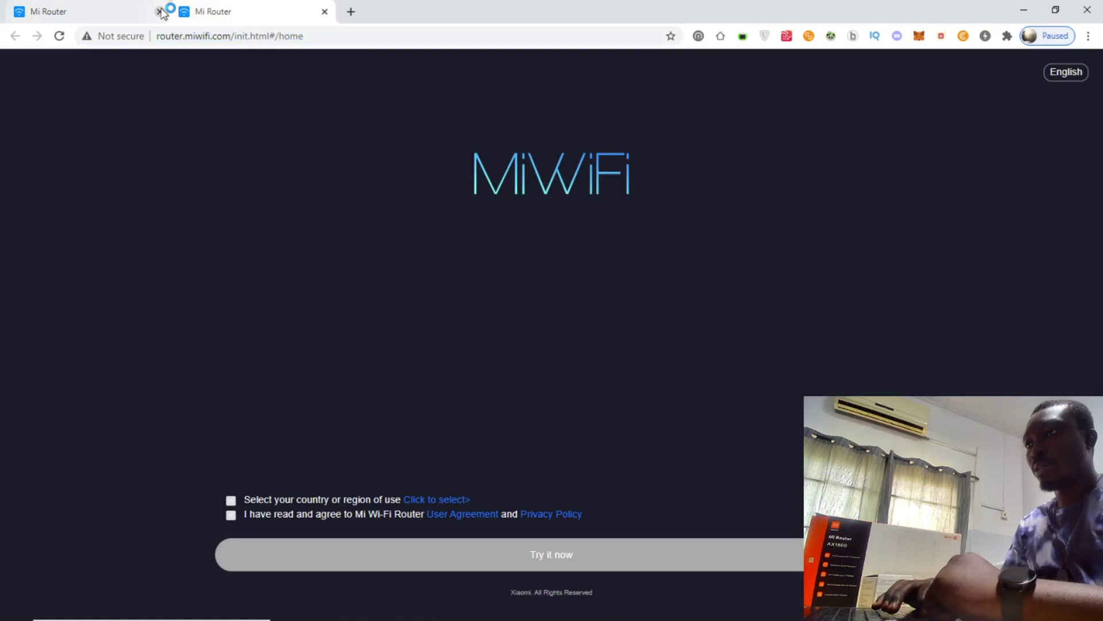
pyautogui.click(160, 12)
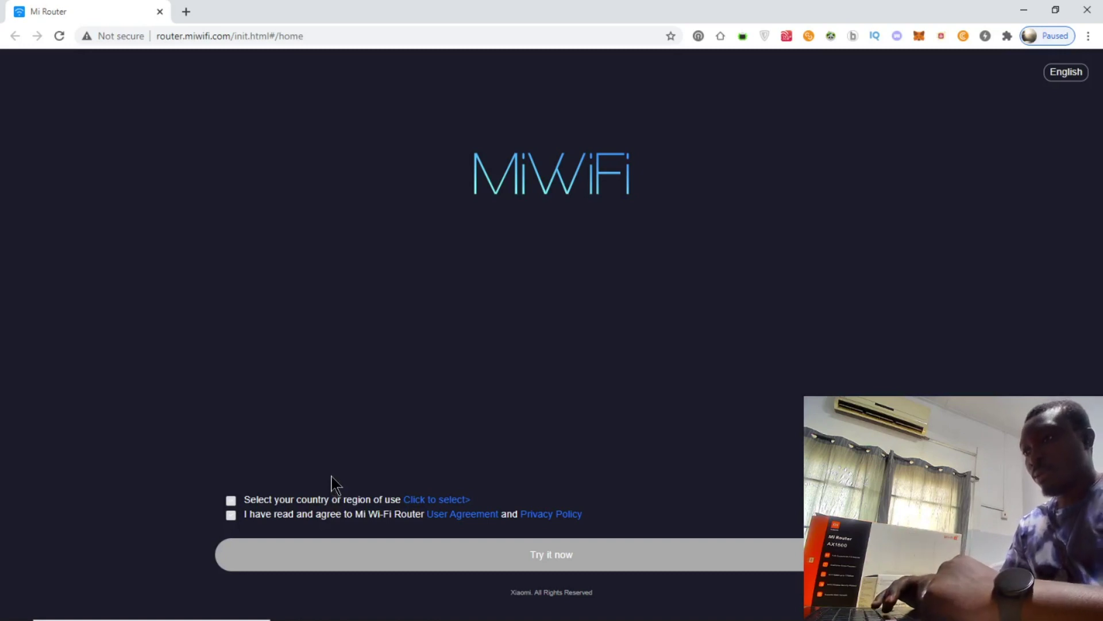
pyautogui.click(231, 501)
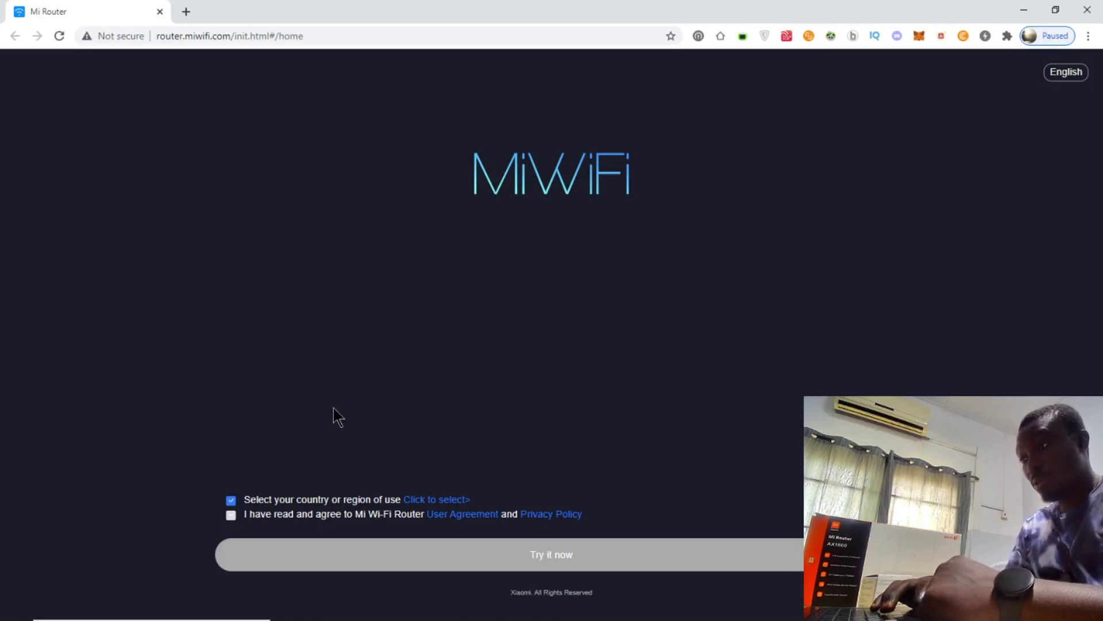
pyautogui.click(427, 501)
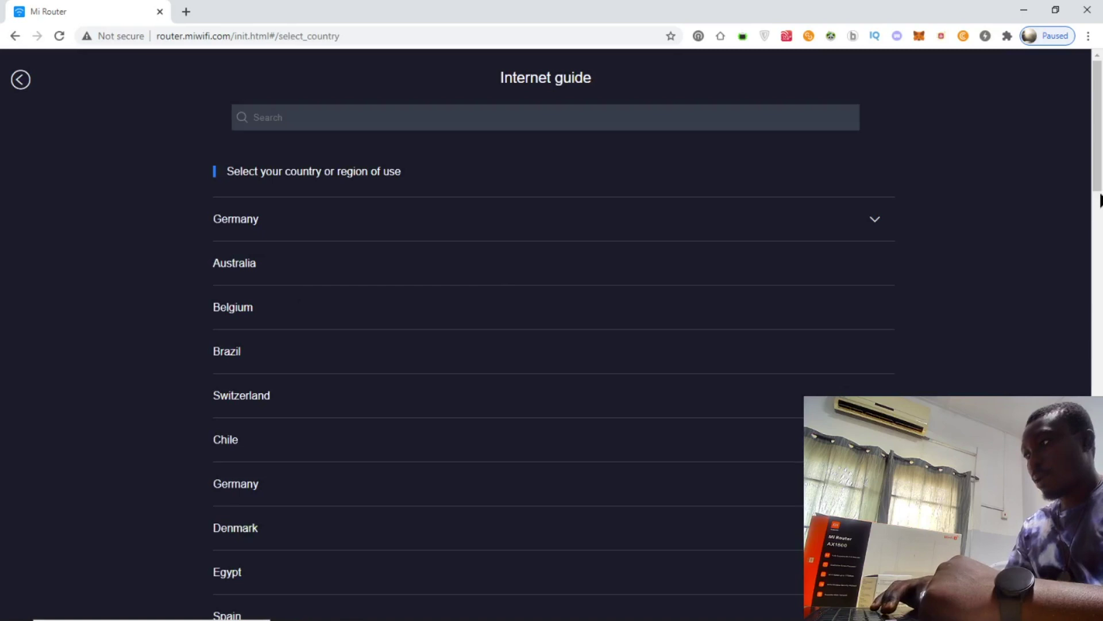
# Scroll the country list and choose United Kingdom.
pyautogui.moveTo(1095, 155); pyautogui.dragTo(1098, 395)
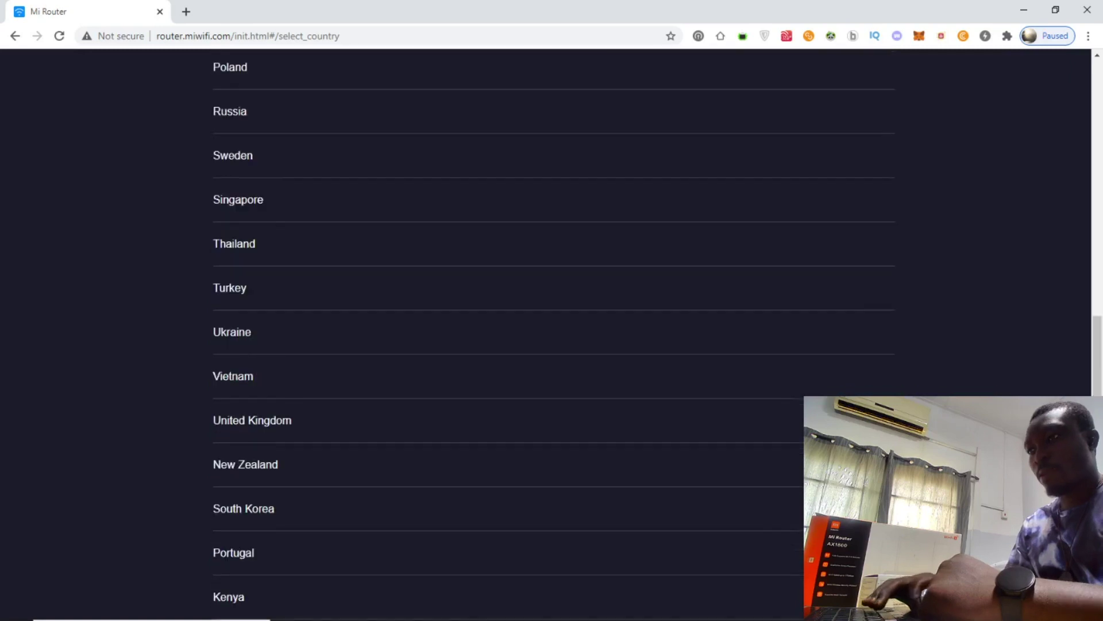
pyautogui.click(249, 430)
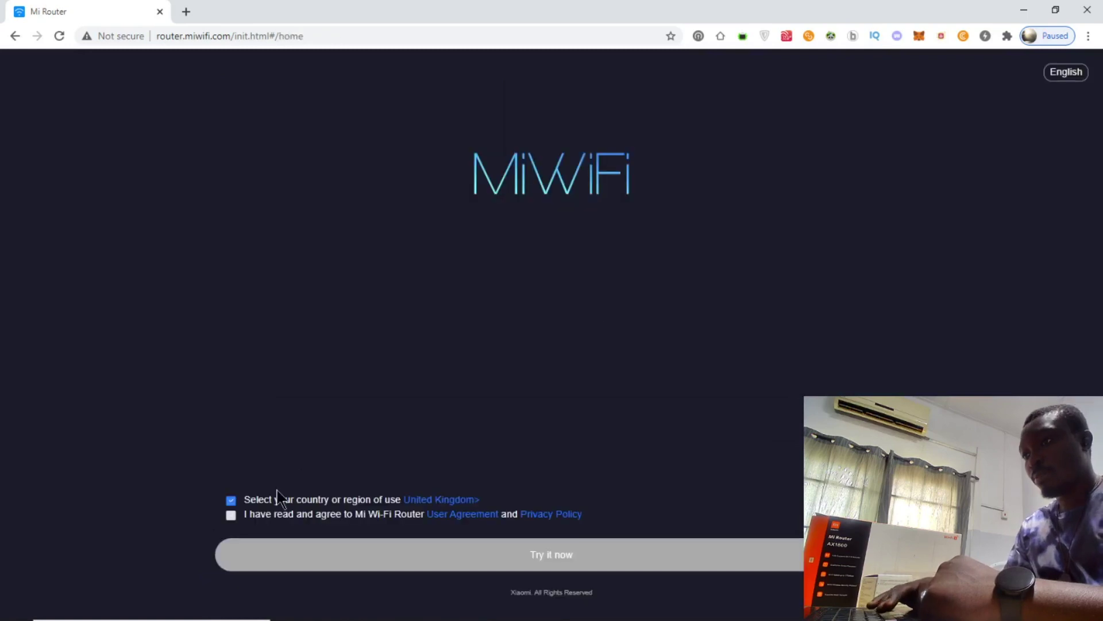
# Accept the user agreement and privacy policy, then start the setup and network test.
pyautogui.click(231, 515)
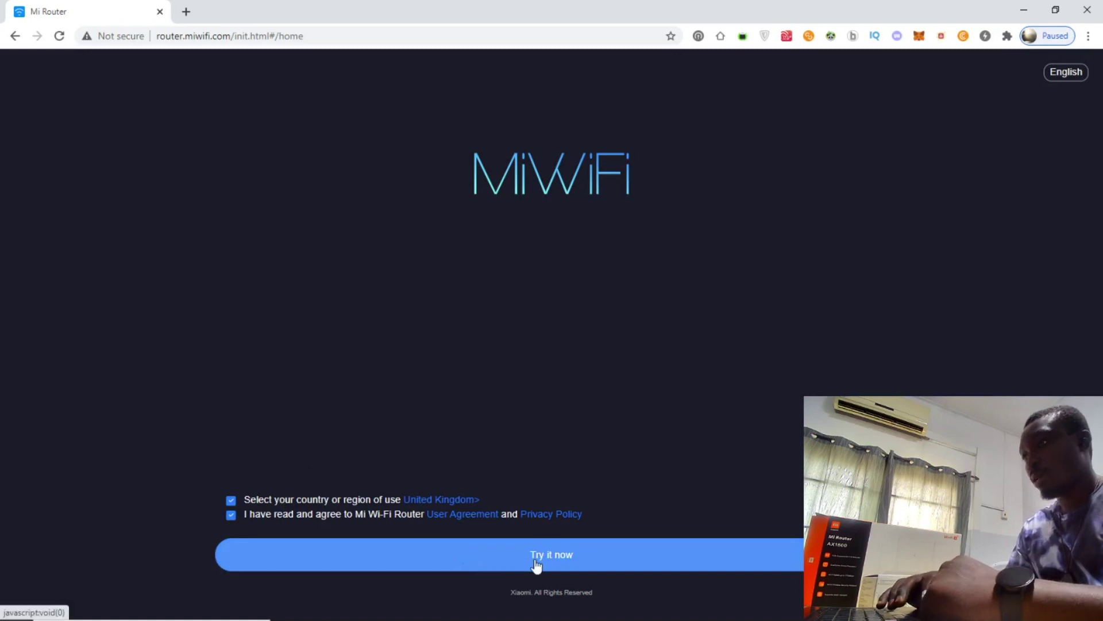
pyautogui.click(536, 565)
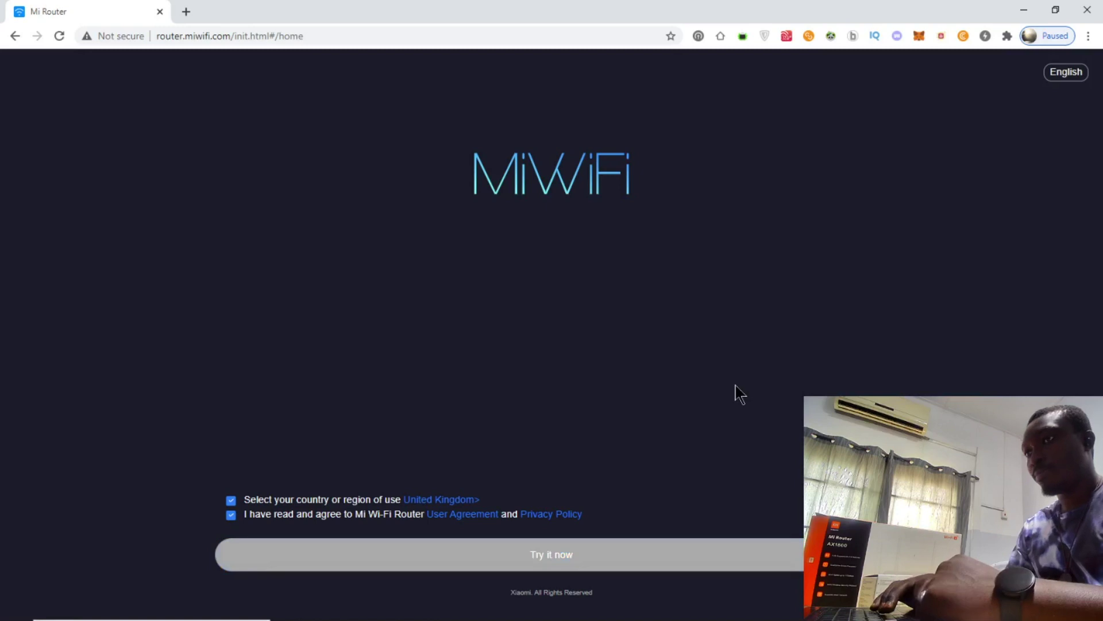
pyautogui.click(546, 559)
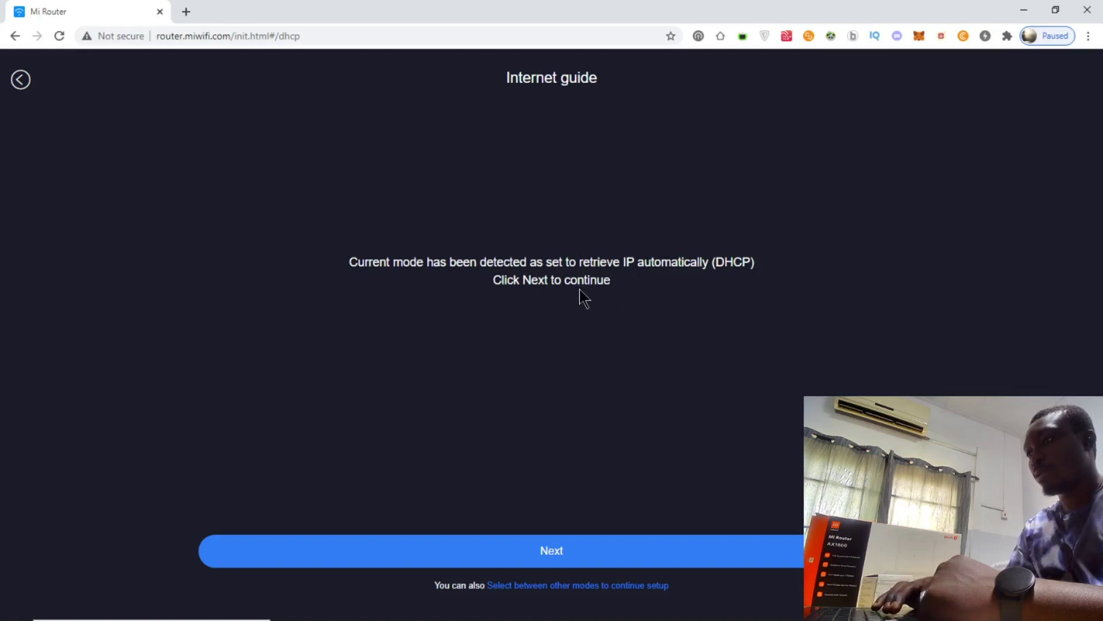
# Keep the Wi-Fi name Xiaomi_CCF0 and enter a Wi-Fi password, checking it with the eye icon.
pyautogui.click(543, 550)
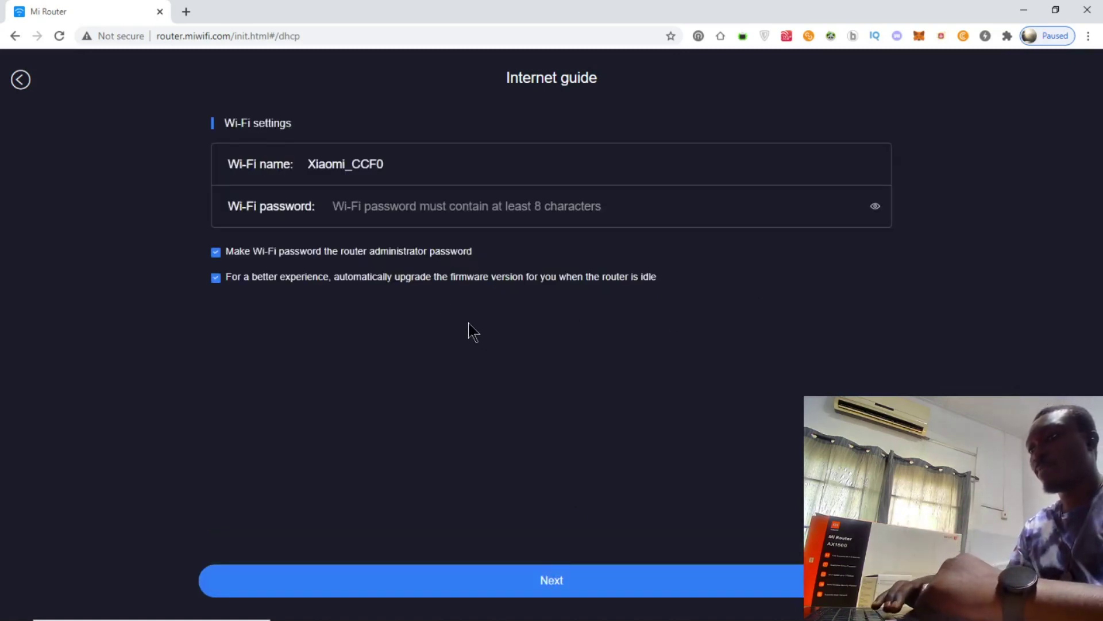
pyautogui.click(395, 168)
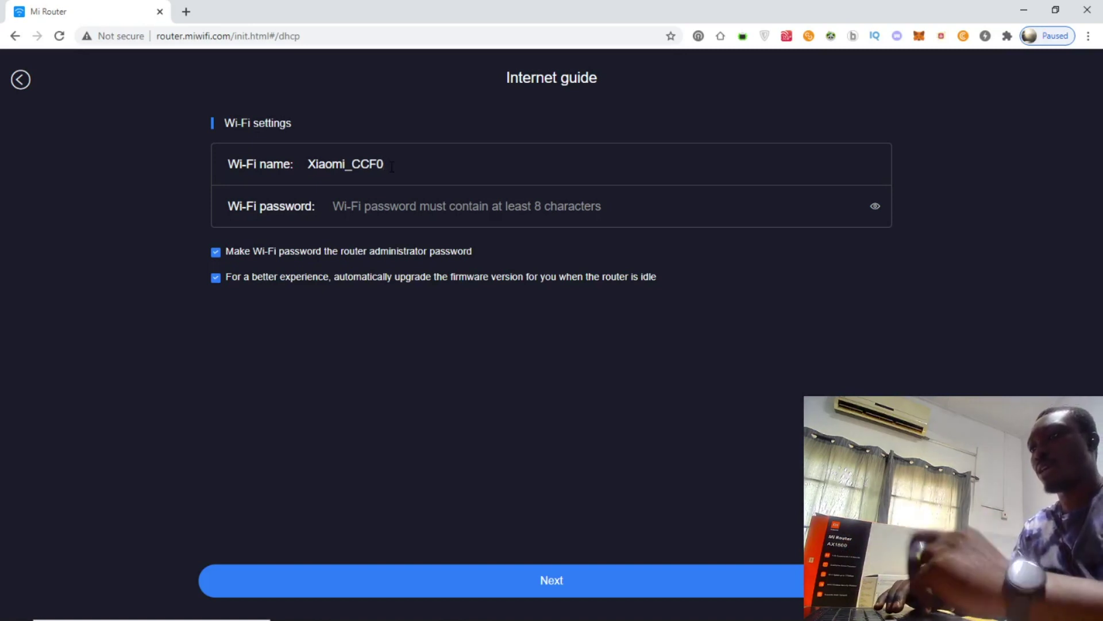
pyautogui.moveTo(391, 167); pyautogui.dragTo(309, 165)
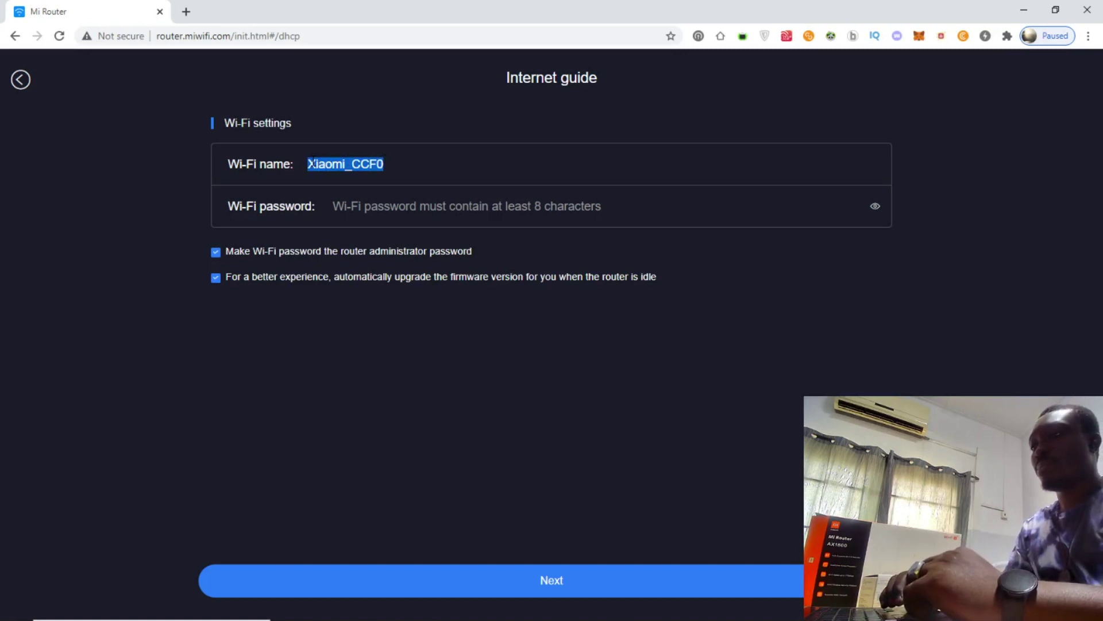
pyautogui.click(363, 204)
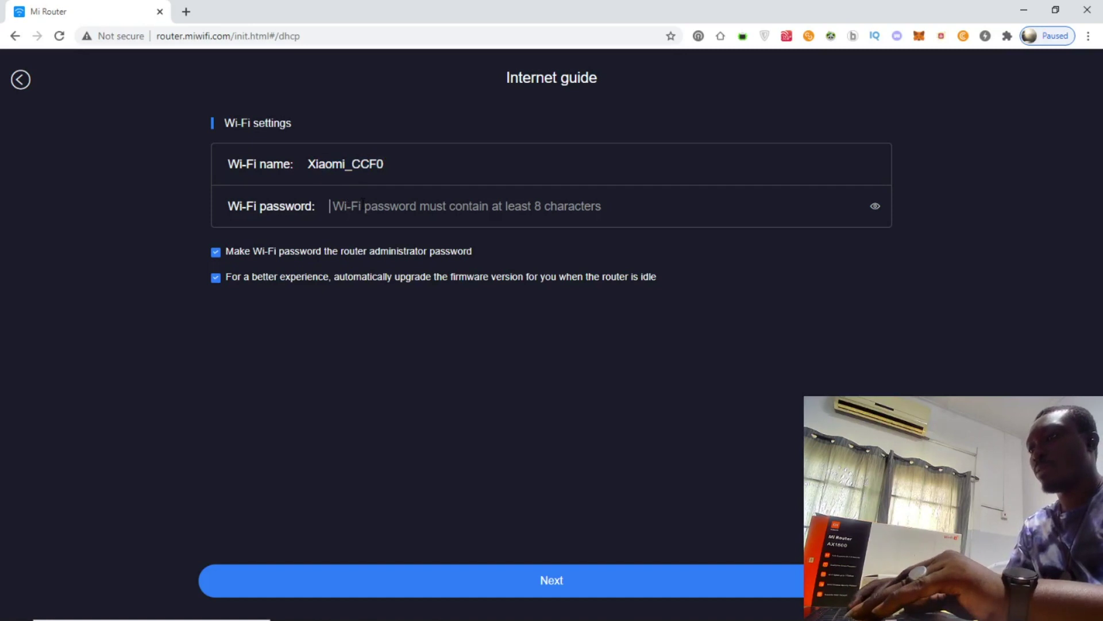
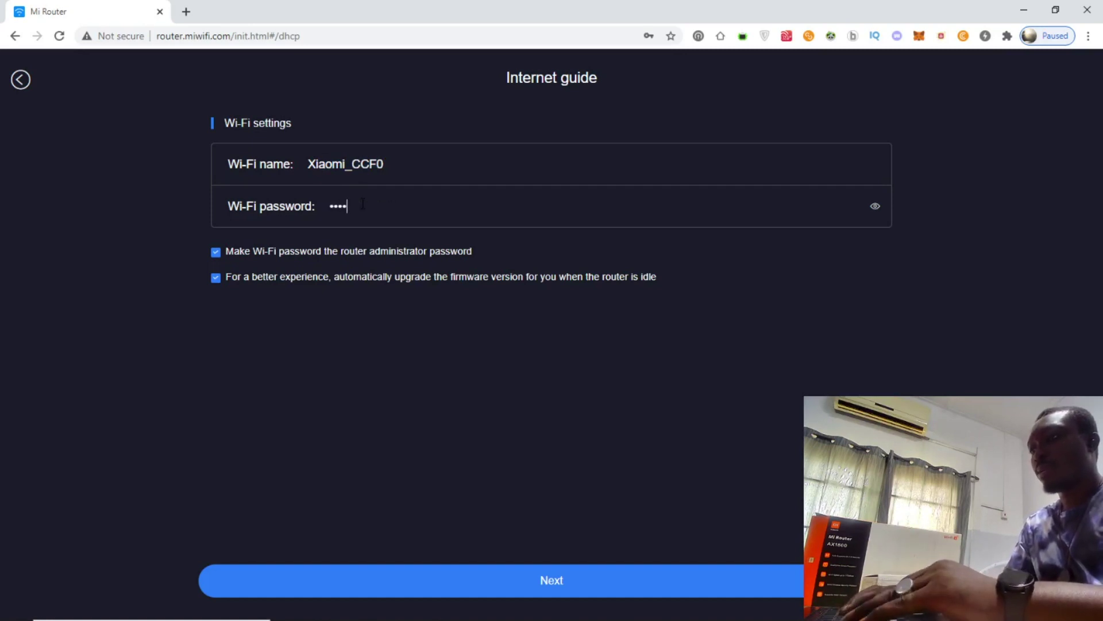
pyautogui.press('BackSpace')
pyautogui.press('BackSpace')
pyautogui.press('BackSpace')
pyautogui.press('BackSpace')
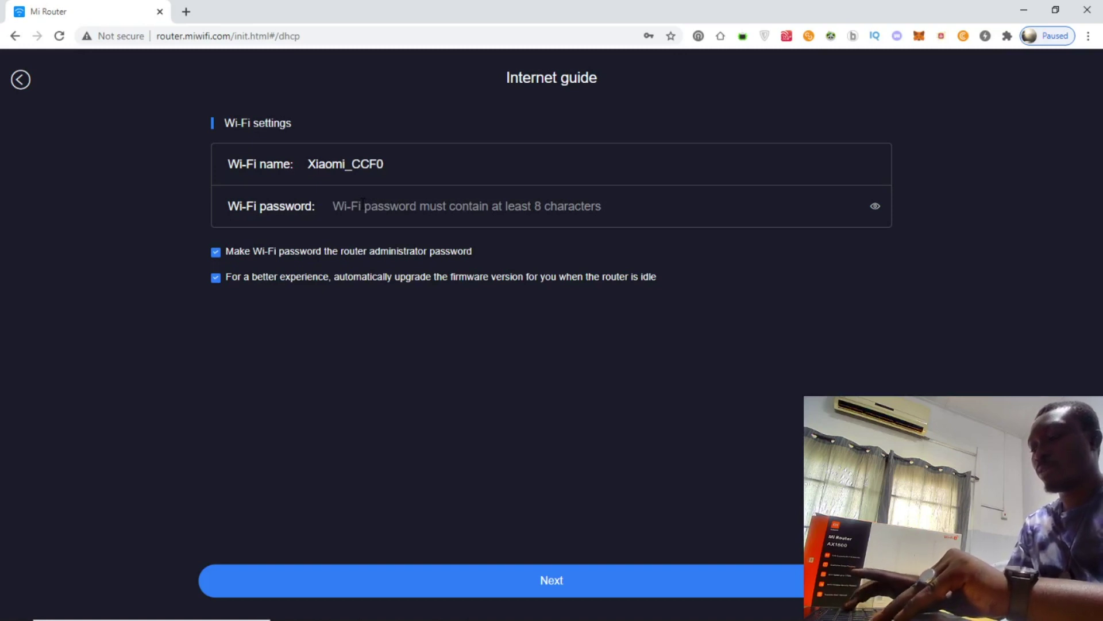
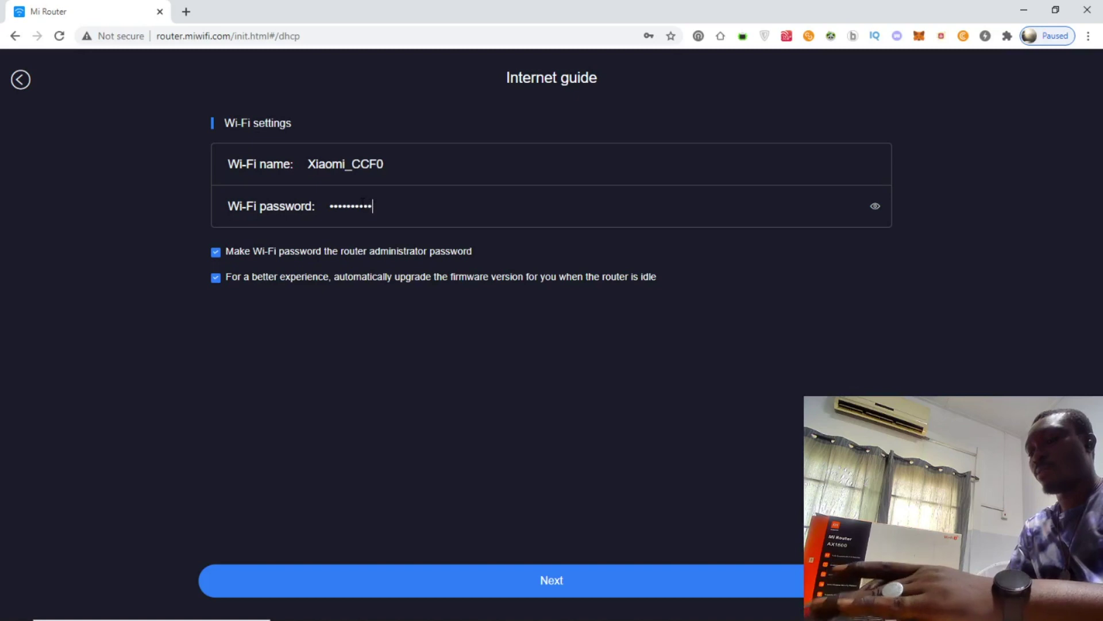
pyautogui.click(878, 207)
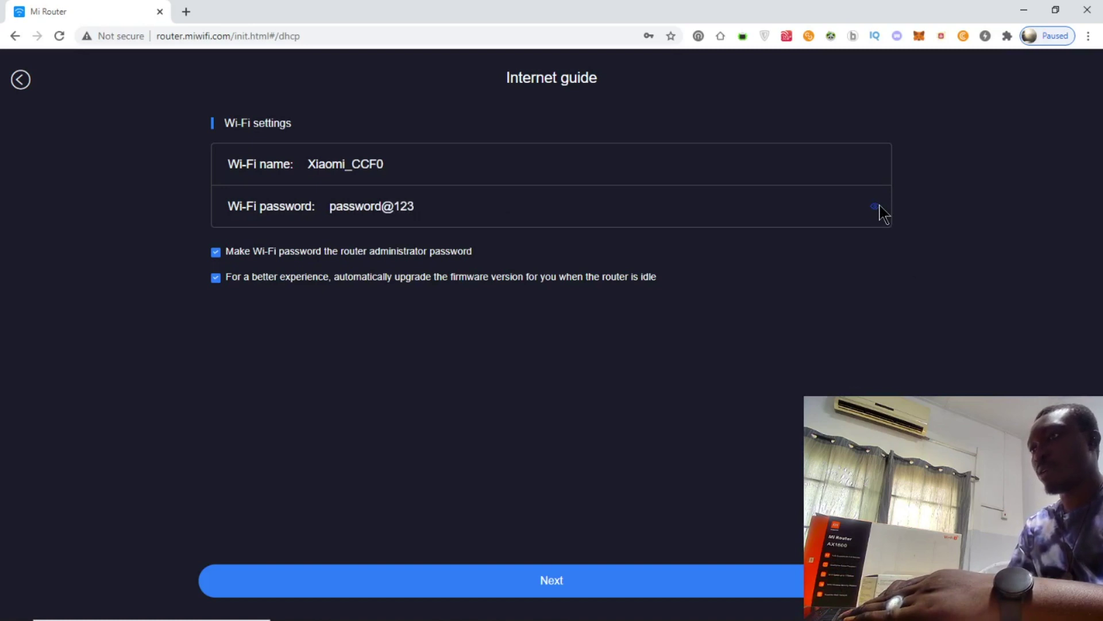
pyautogui.click(877, 207)
# Submit the Wi-Fi settings and decline Chrome's offer to save the password.
pyautogui.click(584, 594)
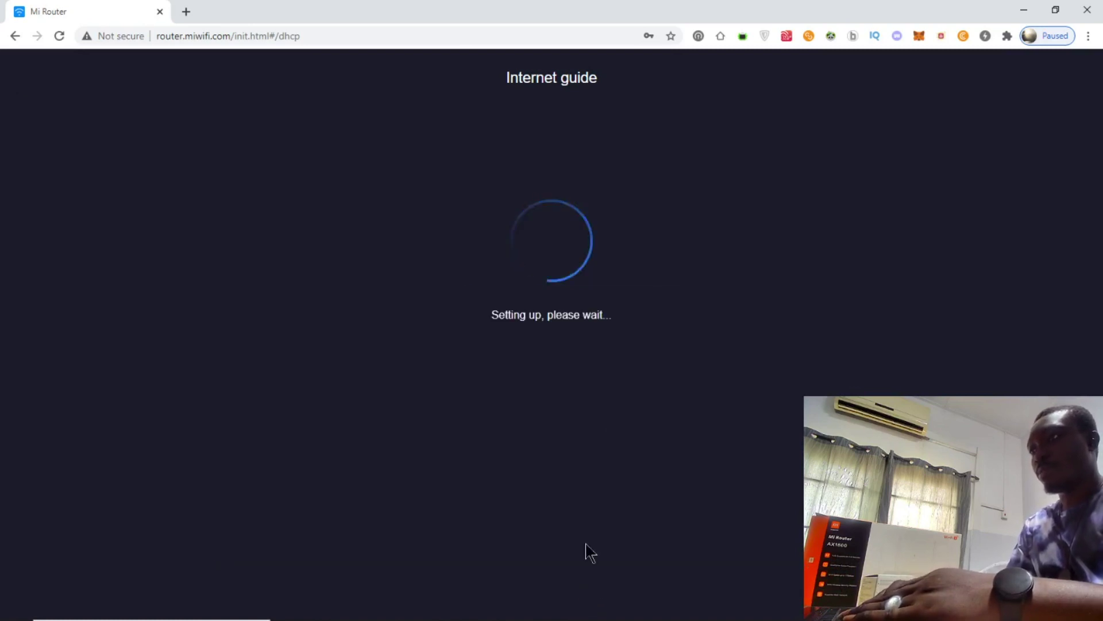
pyautogui.click(649, 260)
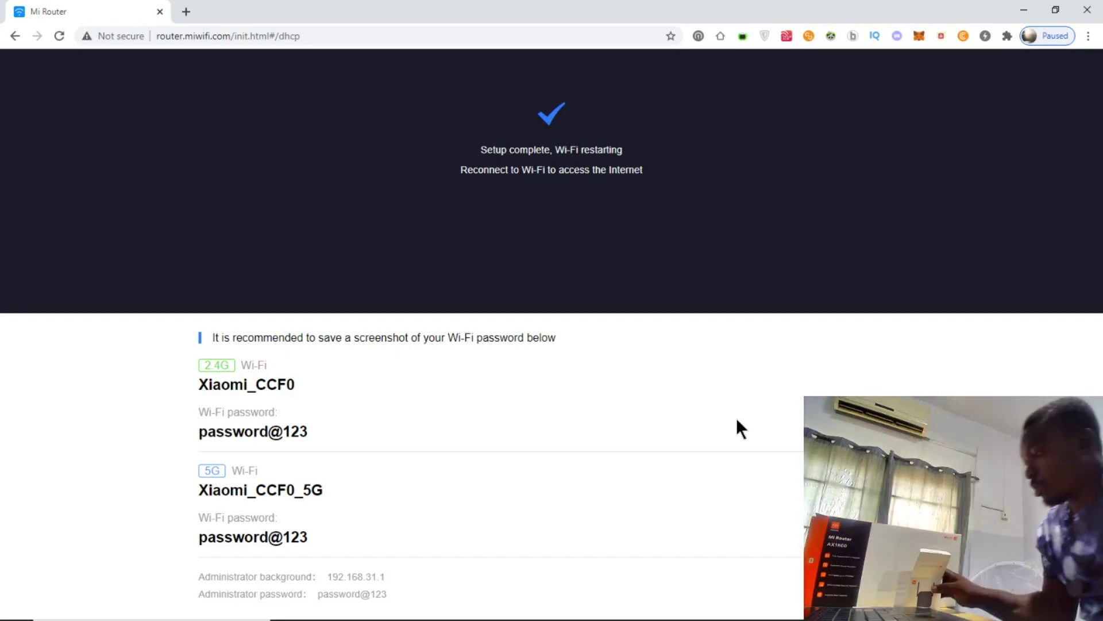
# Run ipconfig in Command Prompt to check the network addresses.
pyautogui.moveTo(793, 607)
pyautogui.click(59, 35)
pyautogui.click(591, 607)
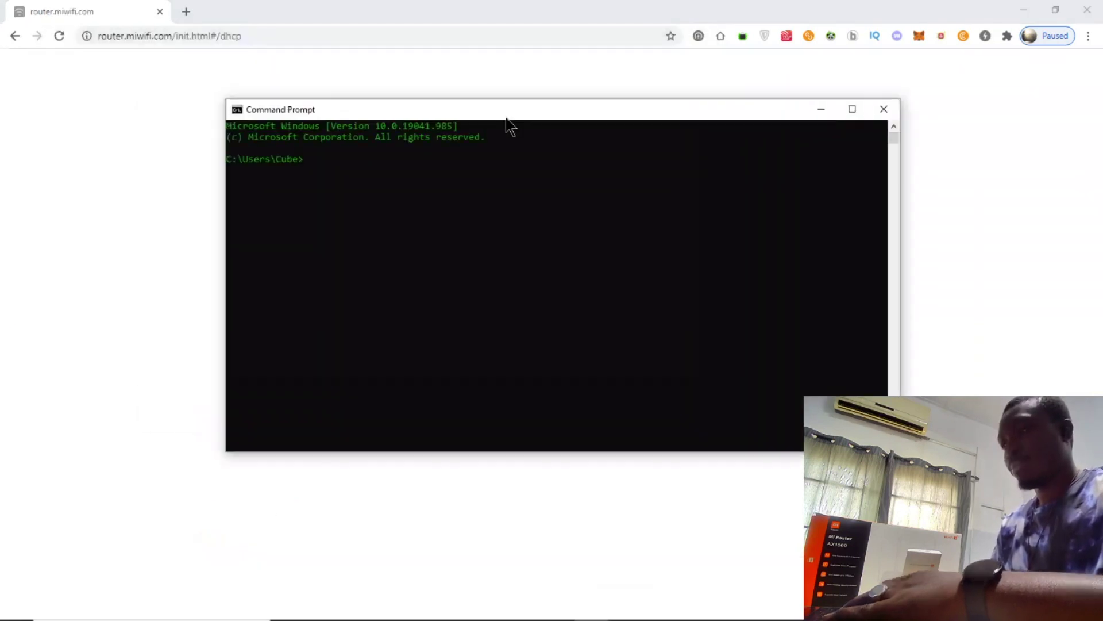
pyautogui.write('ipconfig')
pyautogui.press('Return')
pyautogui.moveTo(892, 138); pyautogui.dragTo(891, 137)
pyautogui.hotkey('alt', 'Tab')
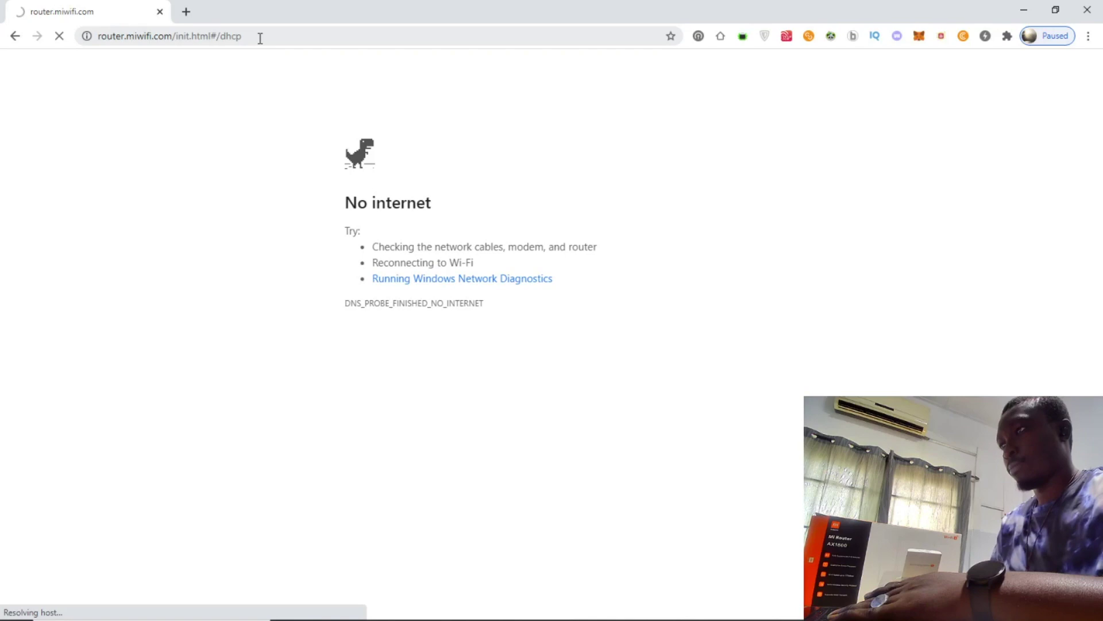
pyautogui.click(260, 38)
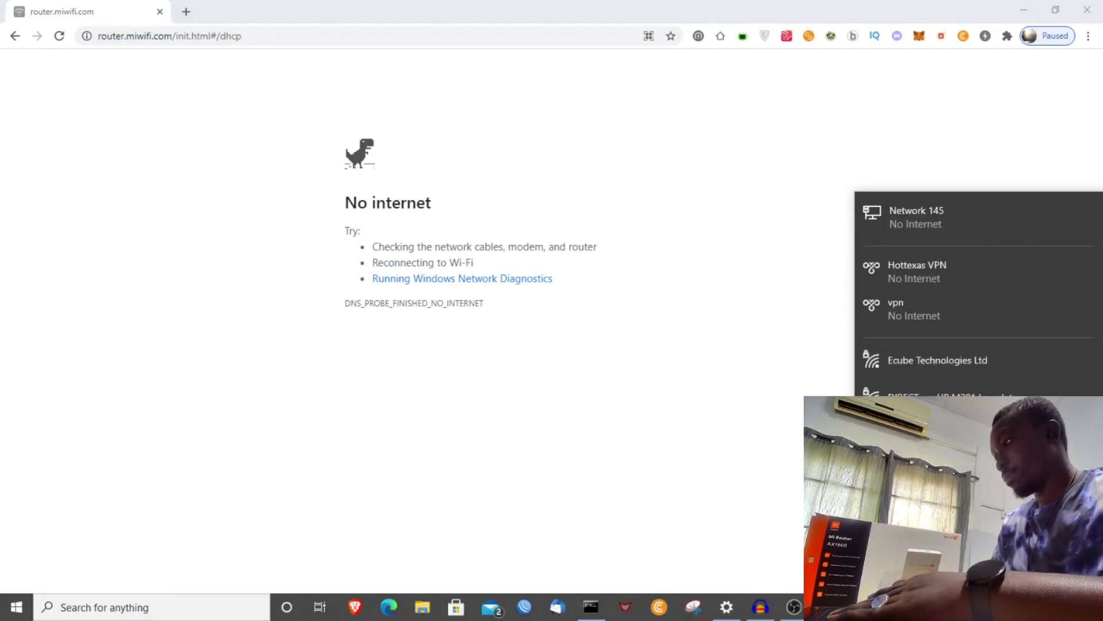
# Join the Xiaomi_CCF0_5G Wi-Fi network, entering its security key.
pyautogui.scroll(-3, 1098, 287)
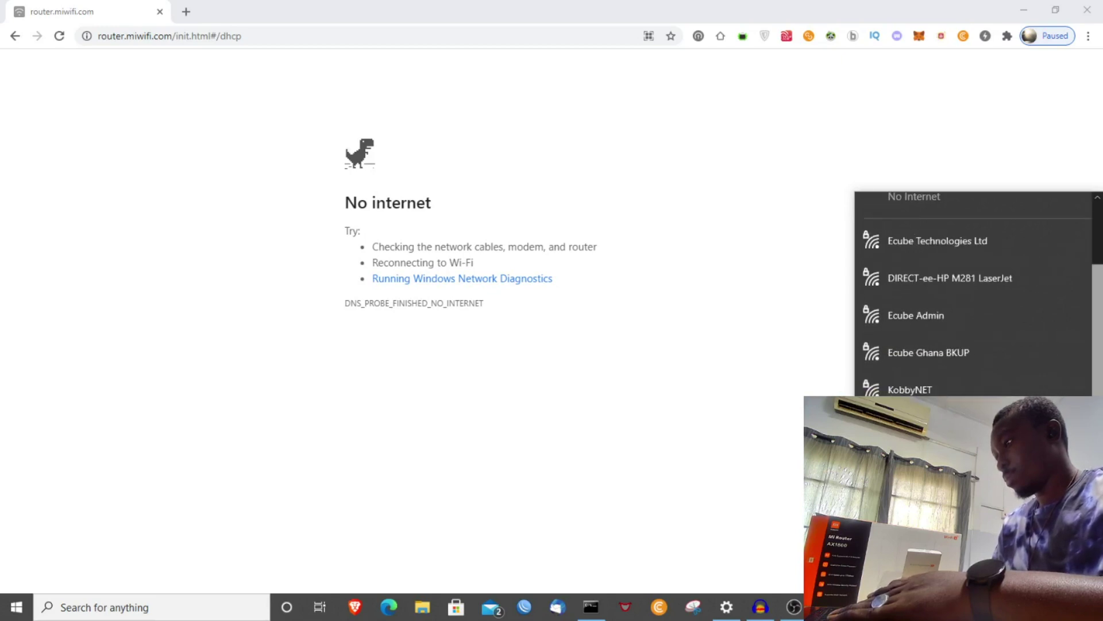
pyautogui.scroll(-2, 977, 294)
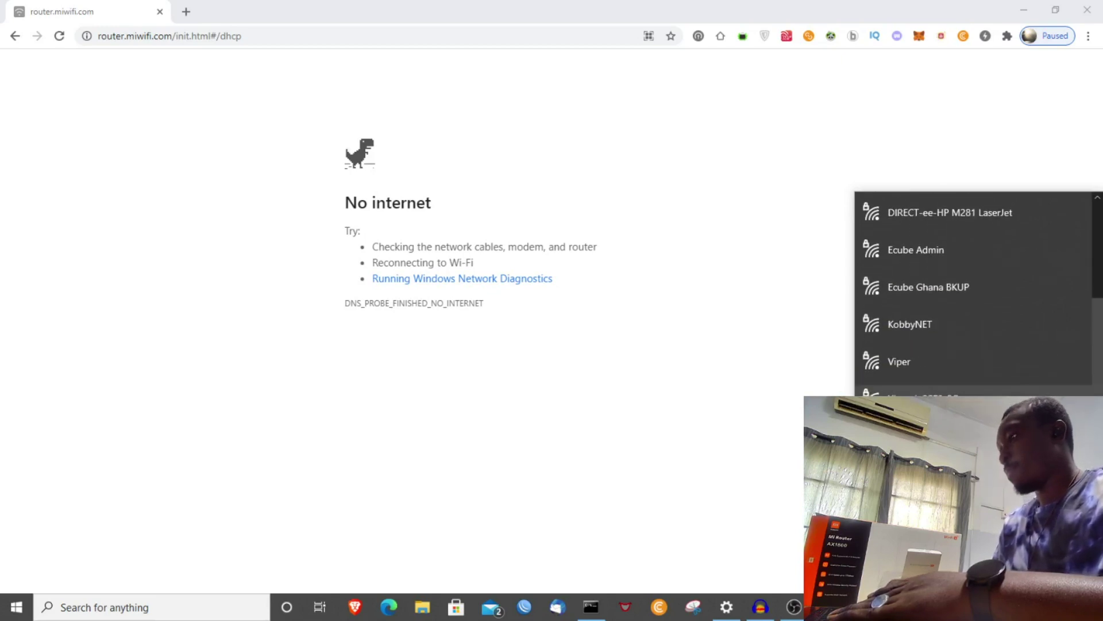
pyautogui.click(919, 392)
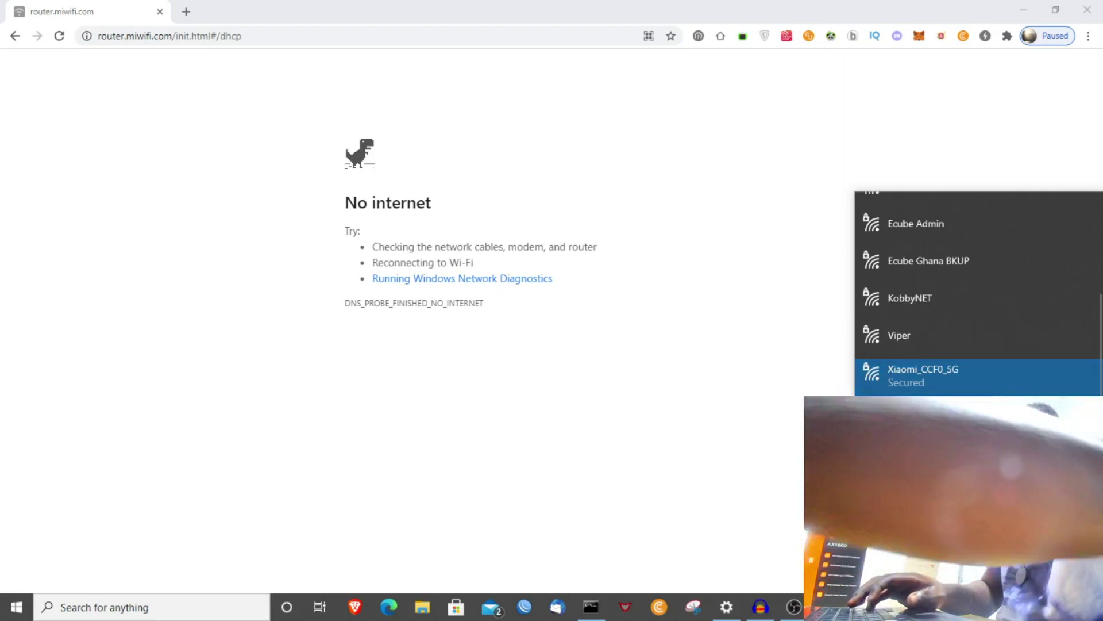
pyautogui.press('Return')
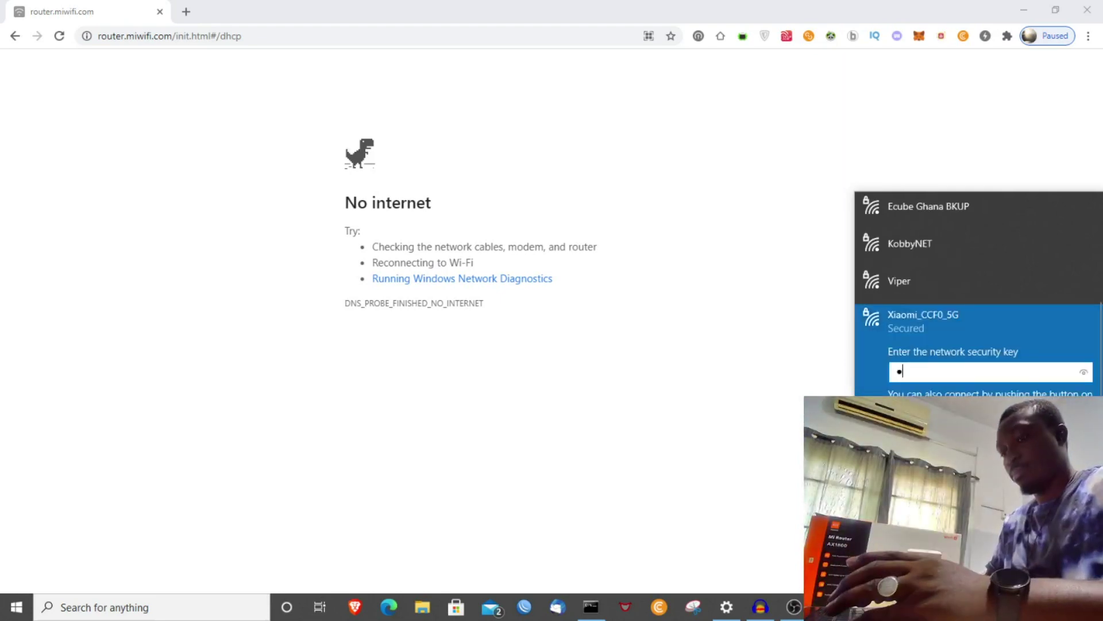
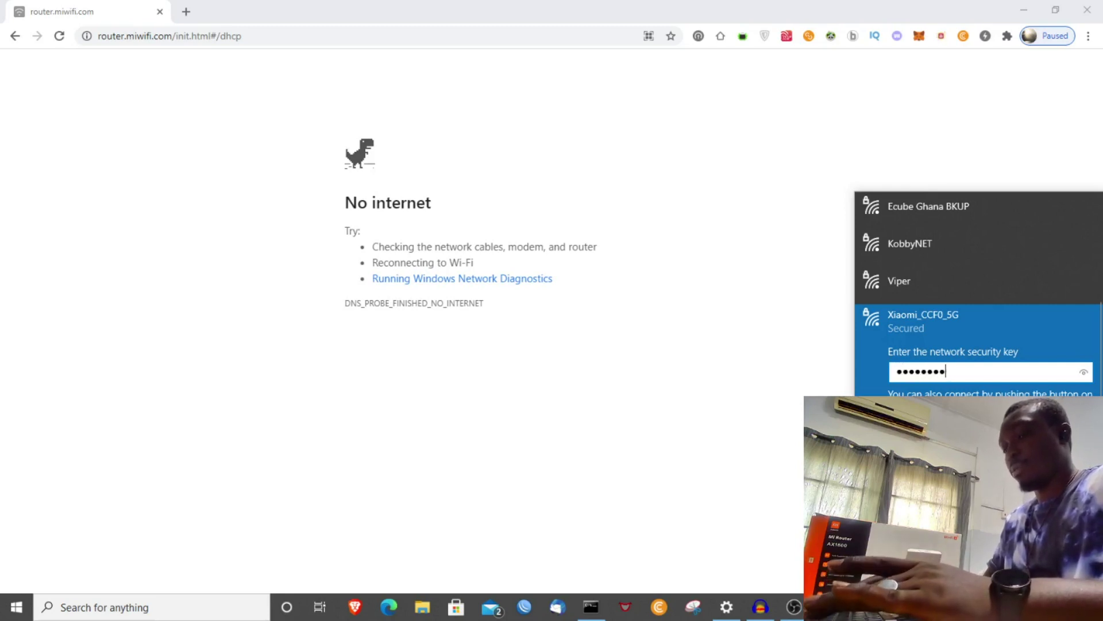
pyautogui.click(1084, 373)
pyautogui.click(1084, 372)
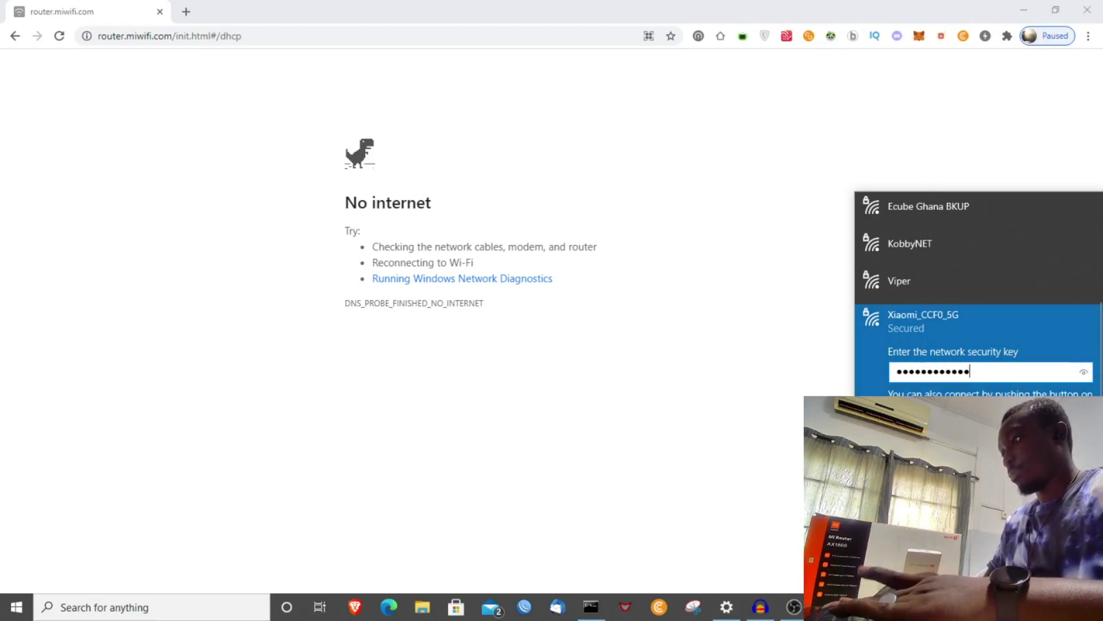
pyautogui.press('Return')
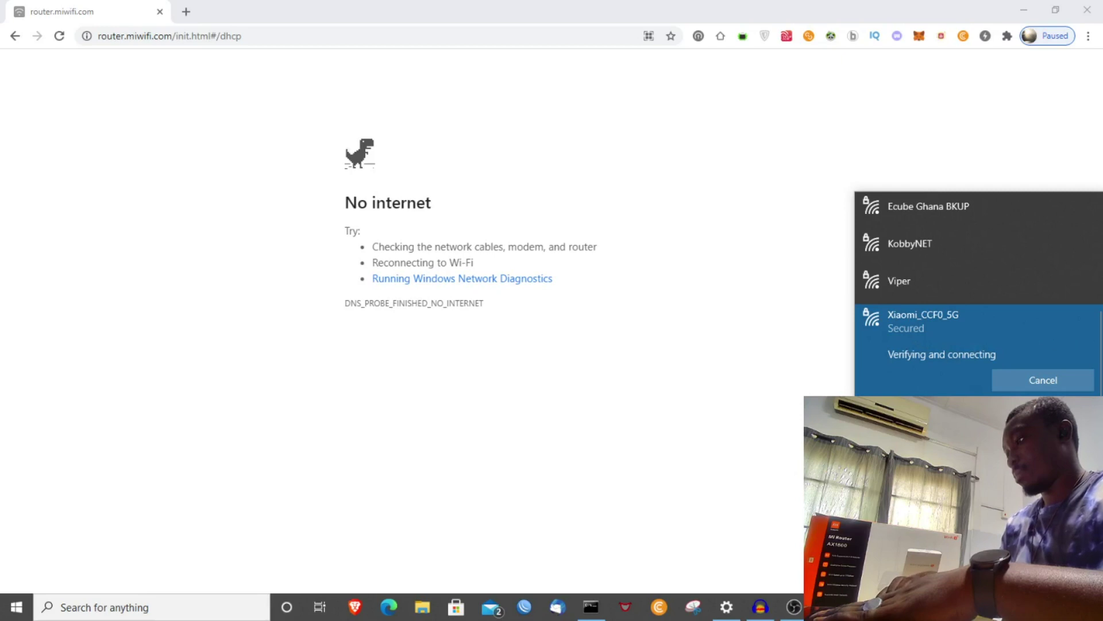
# Confirm the Wi-Fi connection and reload the router admin page in Chrome.
pyautogui.press('Escape')
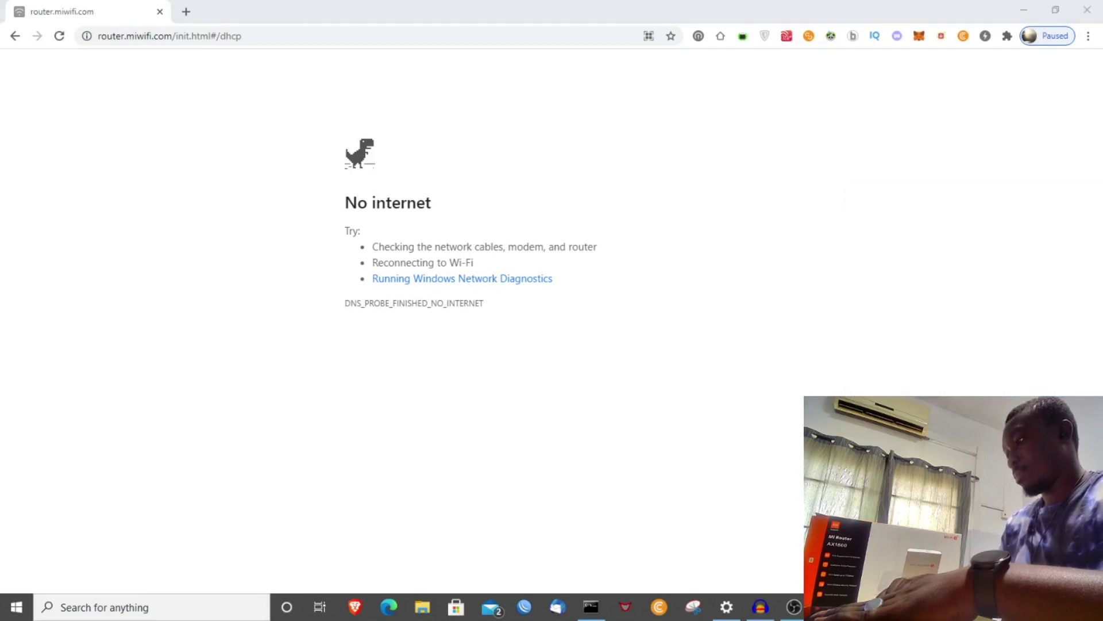
pyautogui.click(1017, 607)
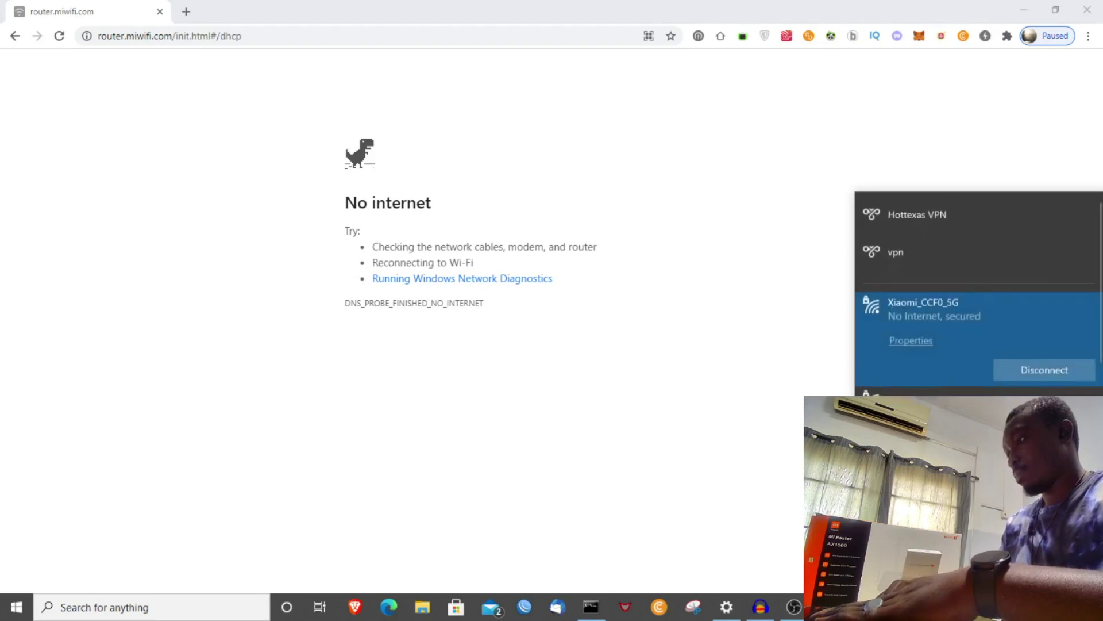
pyautogui.click(709, 400)
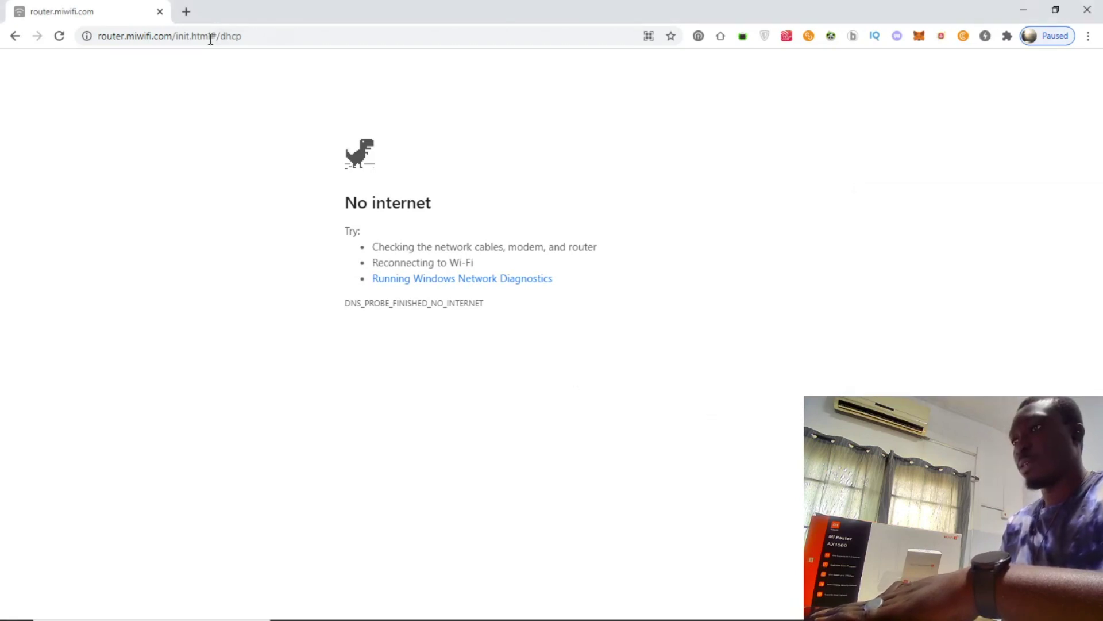
pyautogui.click(206, 38)
pyautogui.press('Return')
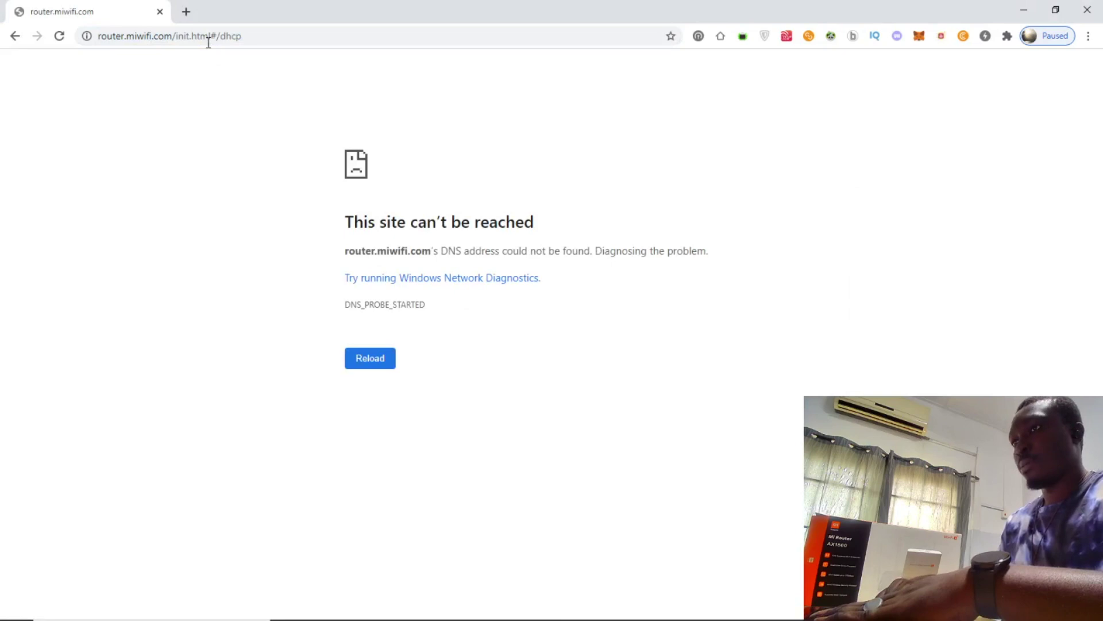
# Rerun ipconfig in Command Prompt to find the gateway address.
pyautogui.click(592, 606)
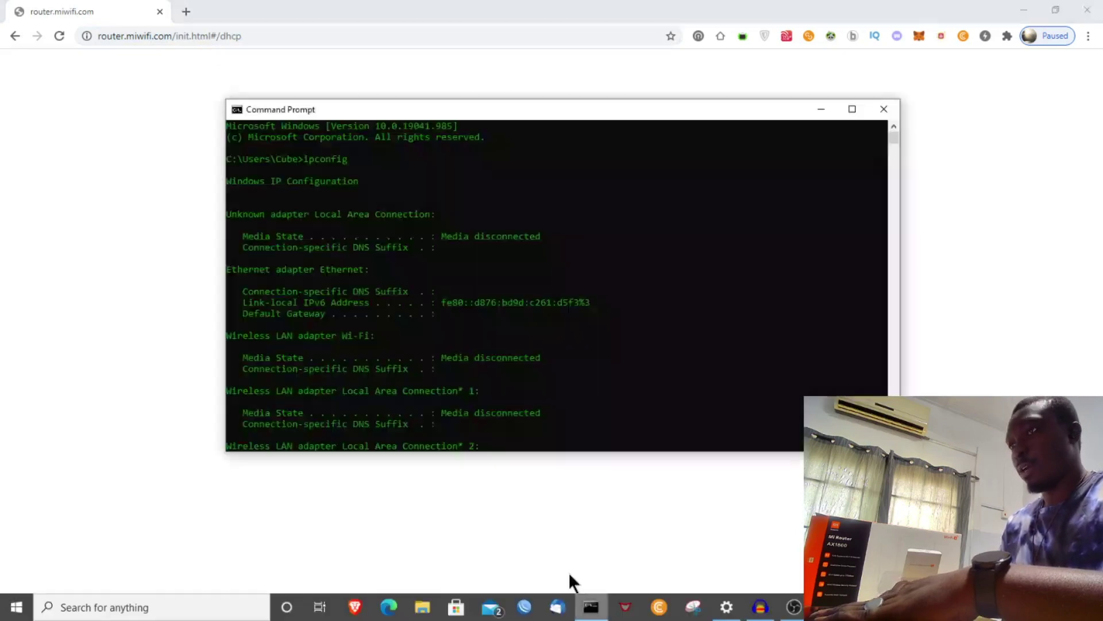
pyautogui.click(561, 337)
pyautogui.press('Return')
pyautogui.press('Return')
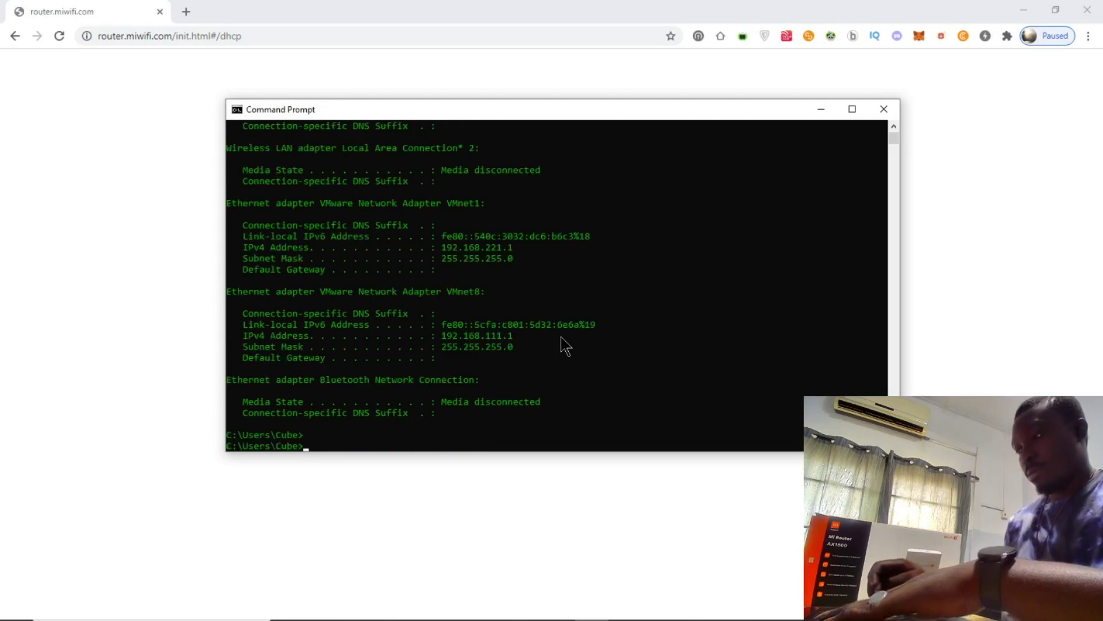
pyautogui.press('Up')
pyautogui.press('Return')
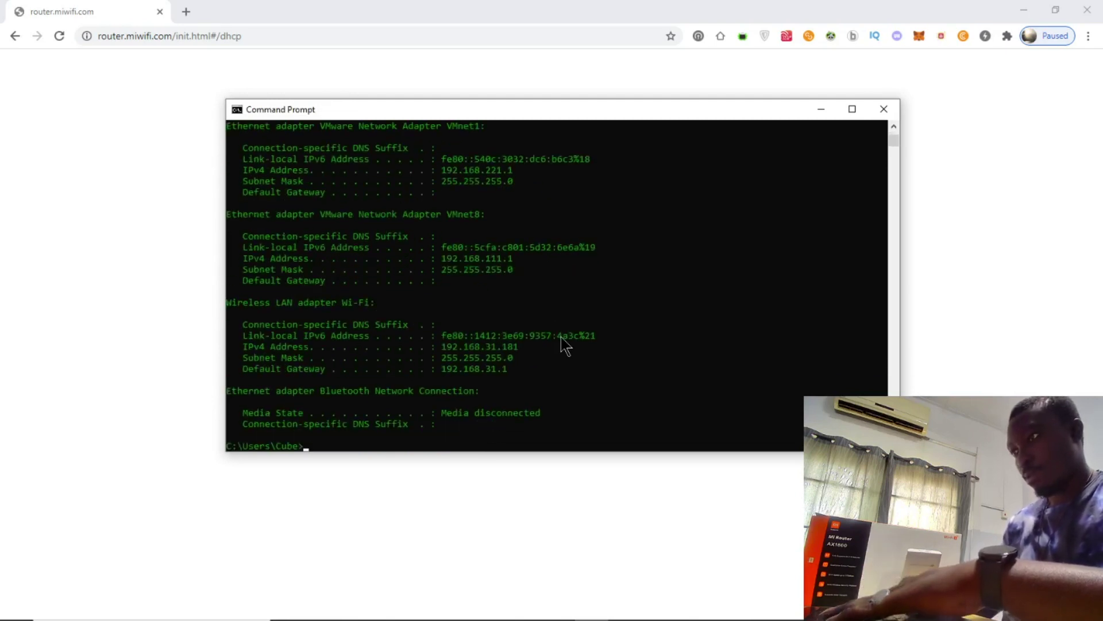
pyautogui.click(822, 109)
# Browse to the gateway address 192.168.31.1 in Chrome.
pyautogui.click(317, 33)
pyautogui.write('192')
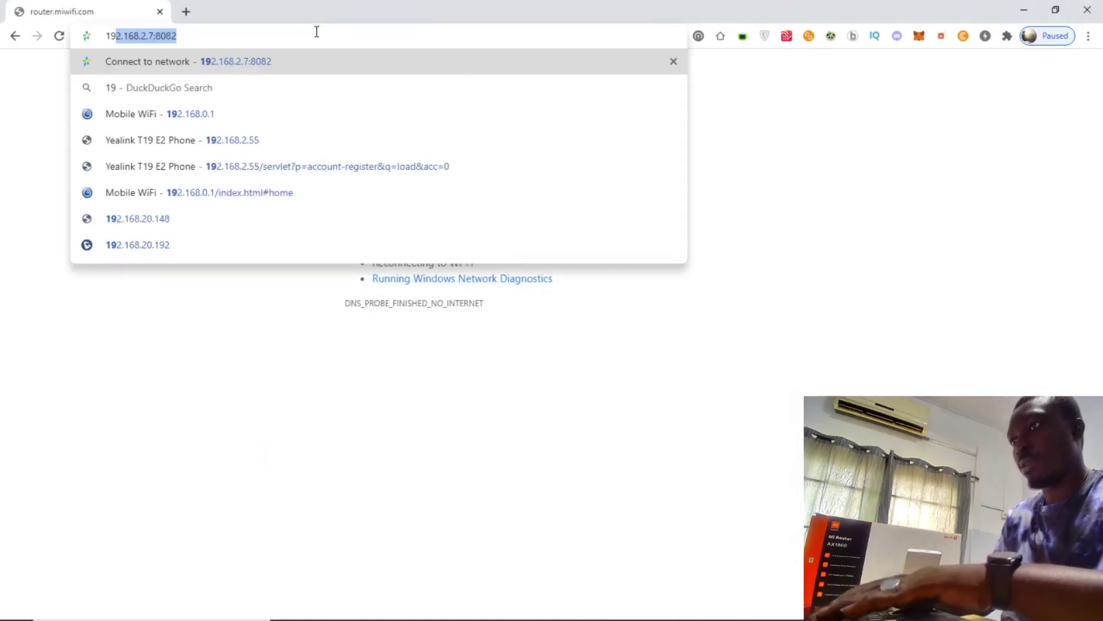
pyautogui.press('Right')
pyautogui.press('Down')
pyautogui.press('Down')
pyautogui.press('BackSpace')
pyautogui.press('BackSpace')
pyautogui.press('BackSpace')
pyautogui.press('BackSpace')
pyautogui.press('BackSpace')
pyautogui.press('BackSpace')
pyautogui.press('BackSpace')
pyautogui.press('BackSpace')
pyautogui.press('BackSpace')
pyautogui.press('BackSpace')
pyautogui.press('BackSpace')
pyautogui.press('BackSpace')
pyautogui.press('BackSpace')
pyautogui.press('BackSpace')
pyautogui.press('BackSpace')
pyautogui.press('BackSpace')
pyautogui.press('BackSpace')
pyautogui.press('BackSpace')
pyautogui.press('BackSpace')
pyautogui.press('BackSpace')
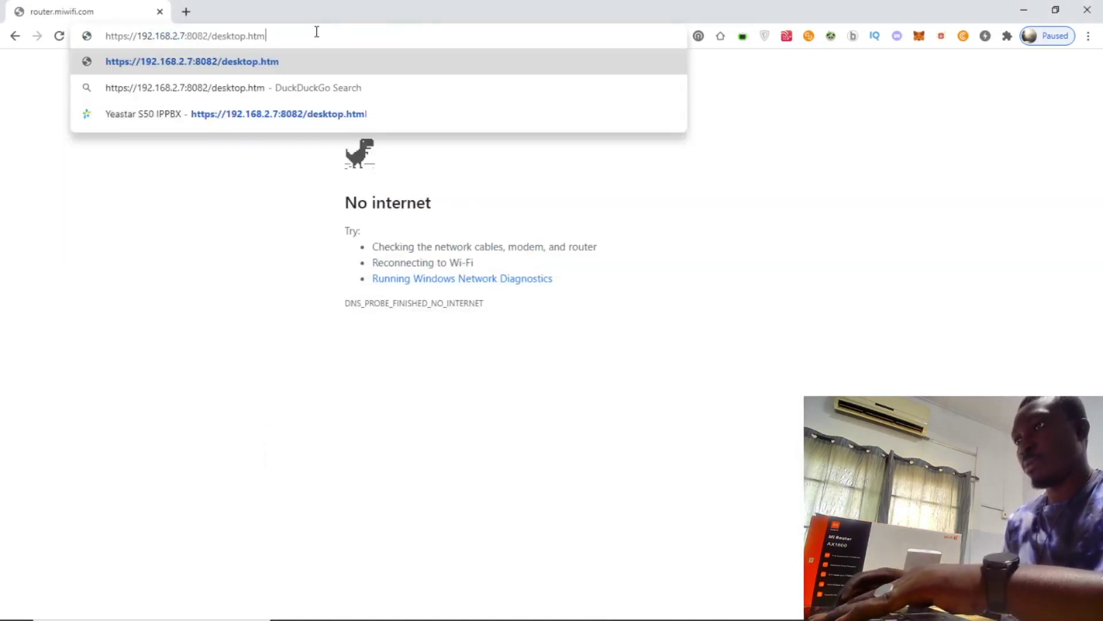
pyautogui.write('31.1')
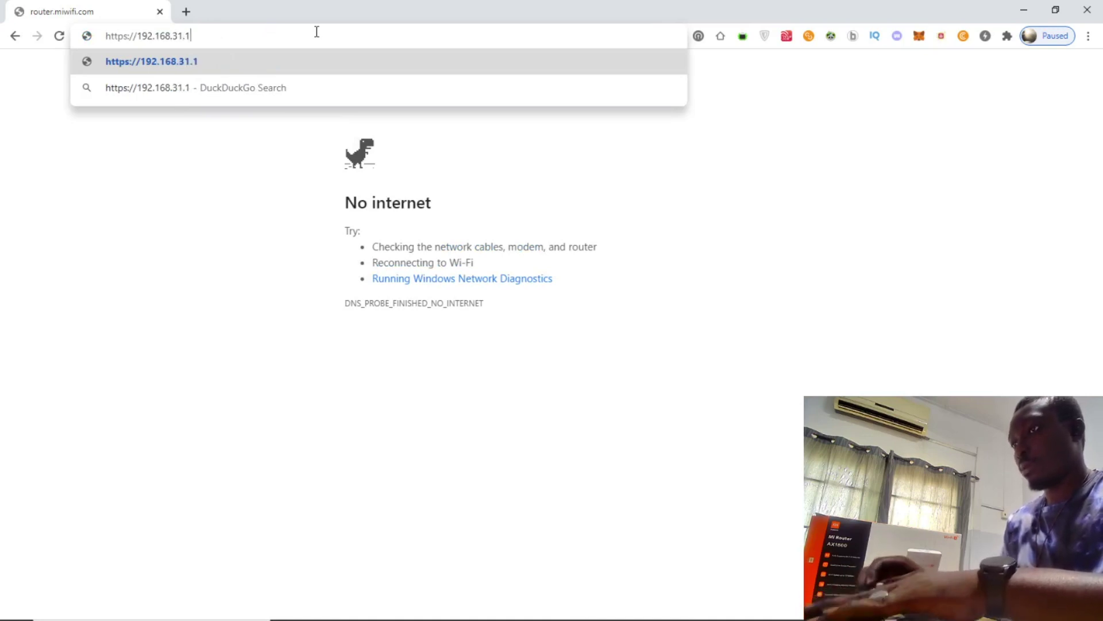
pyautogui.press('Return')
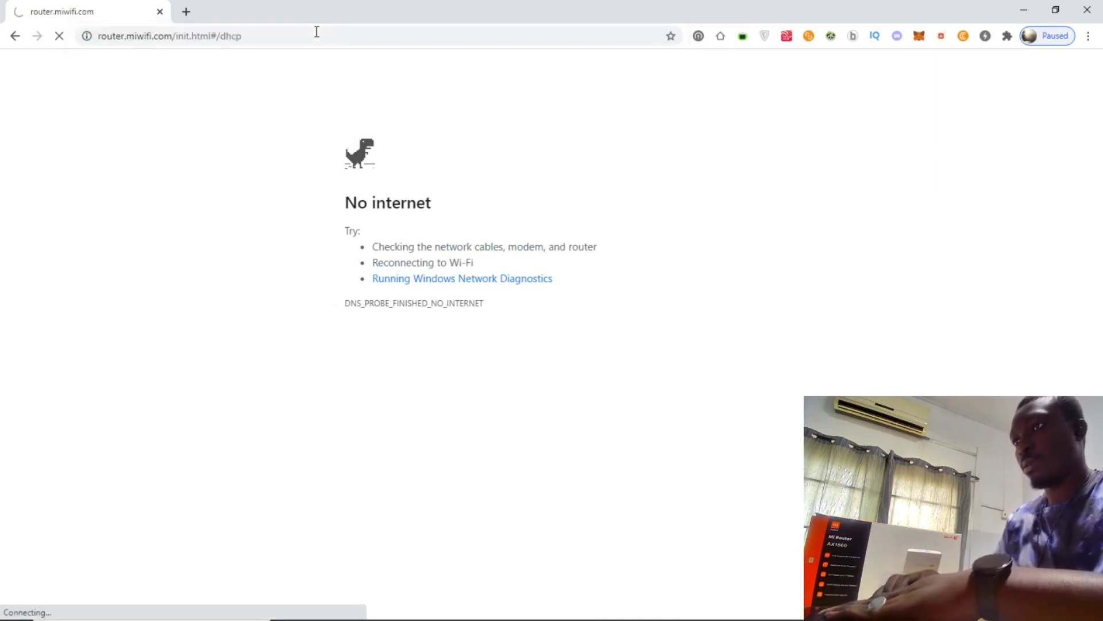
pyautogui.moveTo(575, 617)
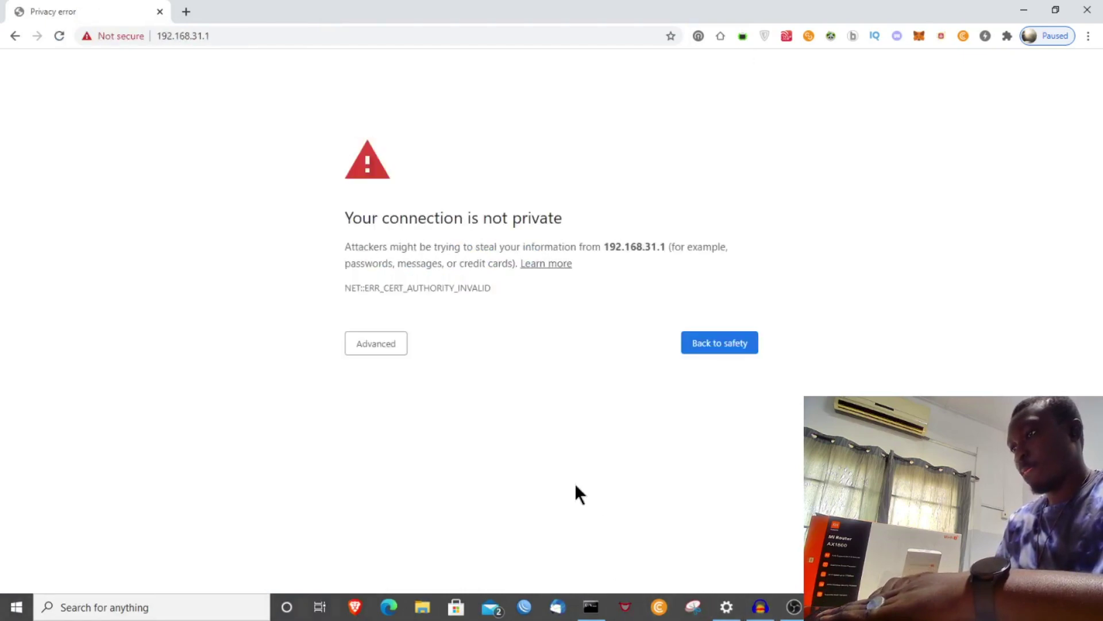
# Proceed past the certificate warning and reload the unreachable router page.
pyautogui.click(379, 344)
pyautogui.click(382, 449)
pyautogui.click(377, 363)
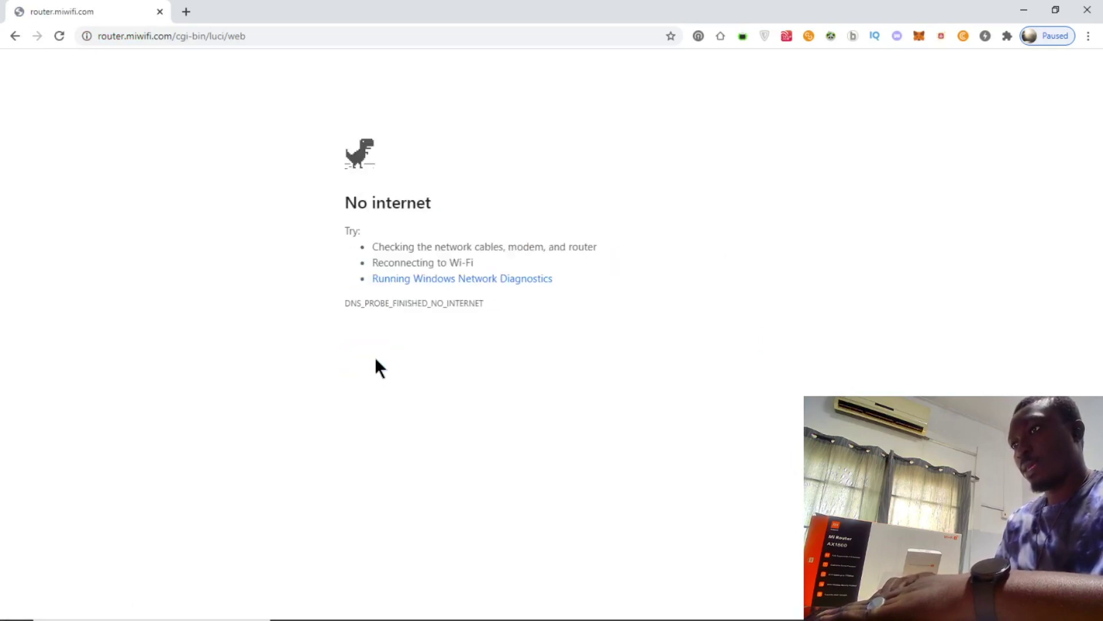
pyautogui.click(590, 607)
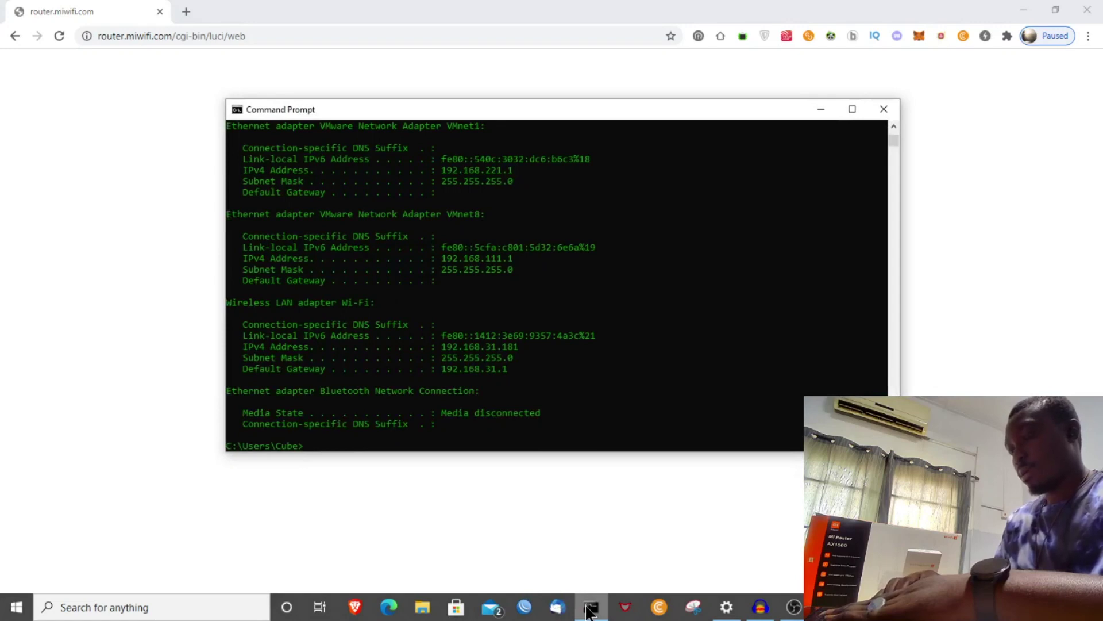
pyautogui.click(589, 610)
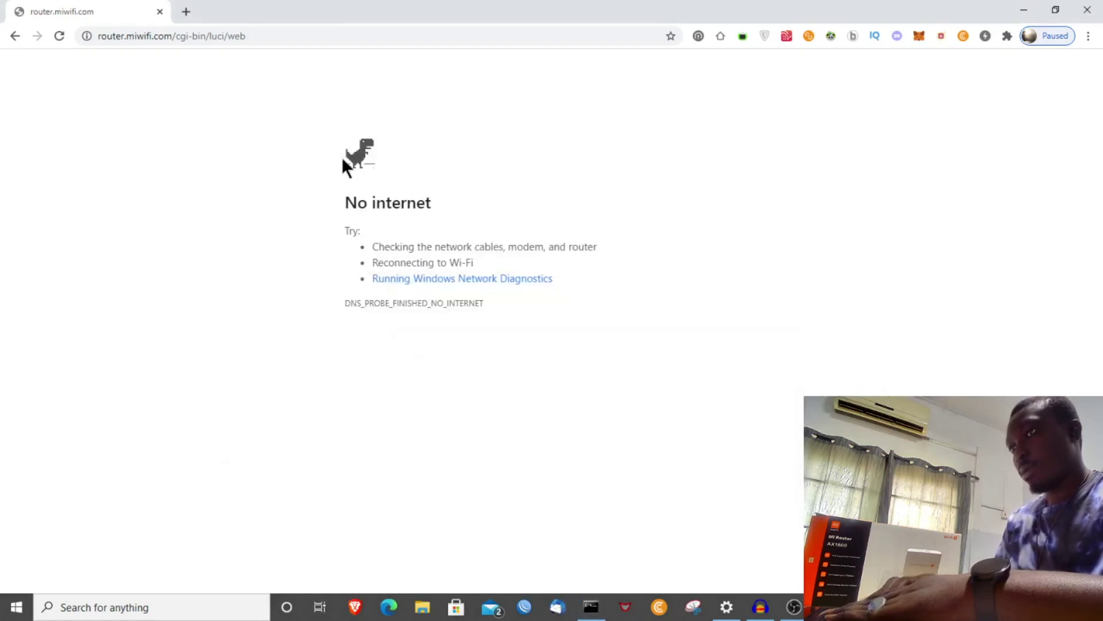
# Re-enter 192.168.31.1 and proceed past the warning to router.miwifi.com.
pyautogui.click(279, 37)
pyautogui.write('19')
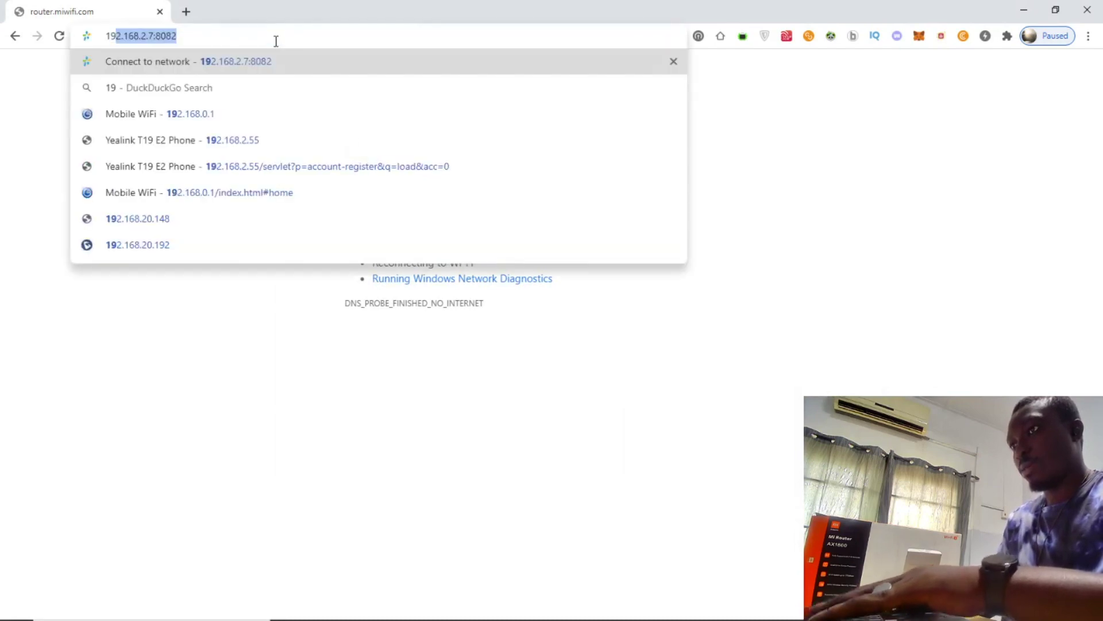
pyautogui.press('Right')
pyautogui.press('BackSpace')
pyautogui.press('BackSpace')
pyautogui.press('BackSpace')
pyautogui.press('BackSpace')
pyautogui.press('BackSpace')
pyautogui.press('BackSpace')
pyautogui.press('BackSpace')
pyautogui.press('BackSpace')
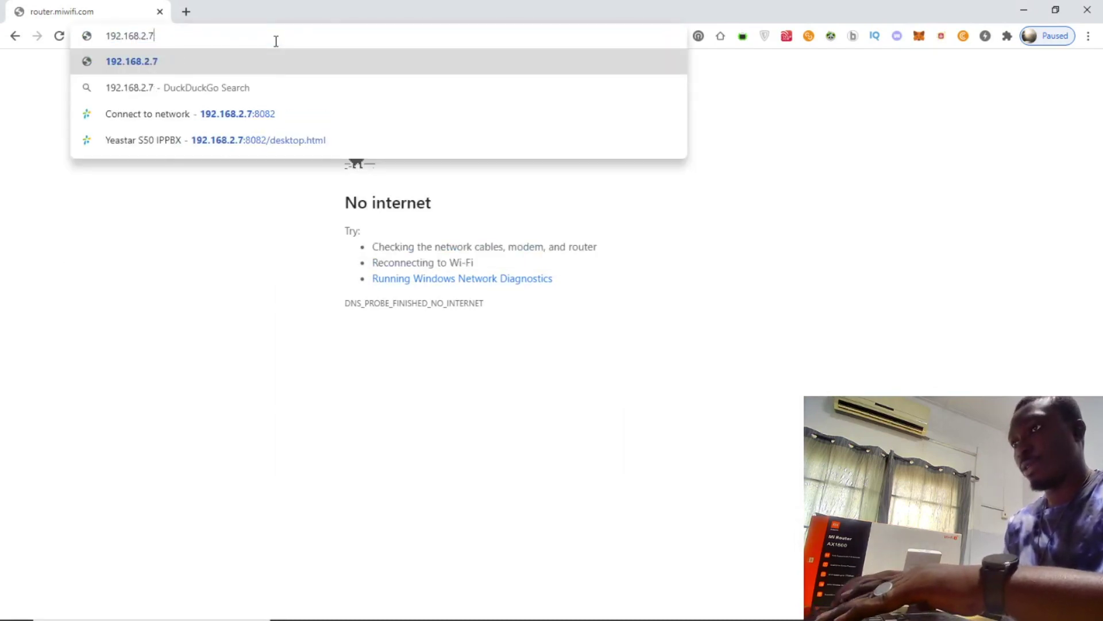
pyautogui.write('31.1')
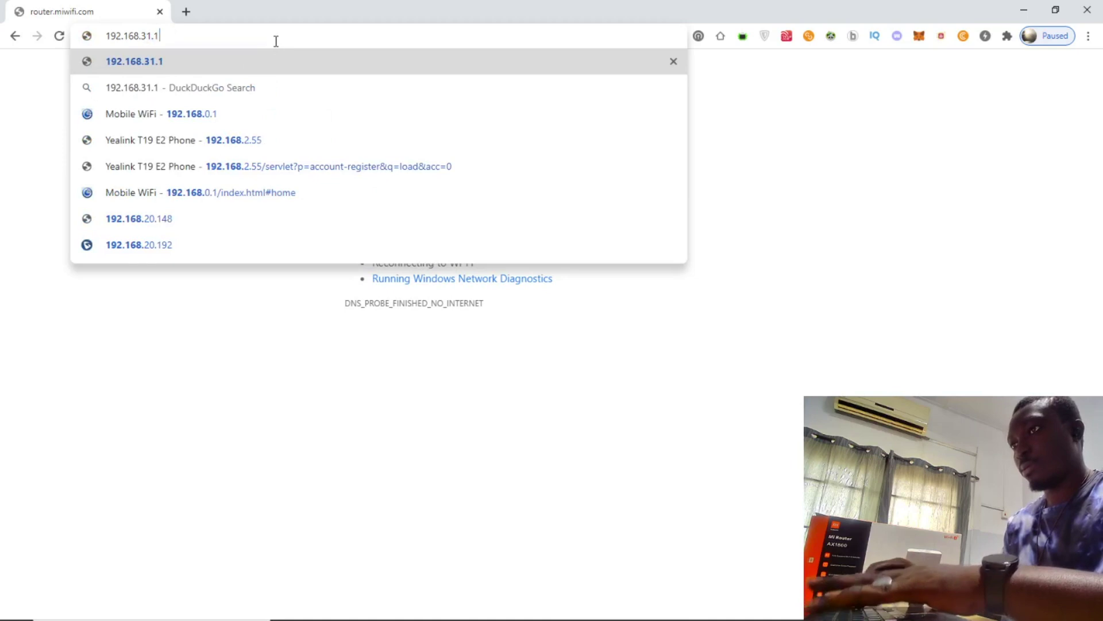
pyautogui.press('Return')
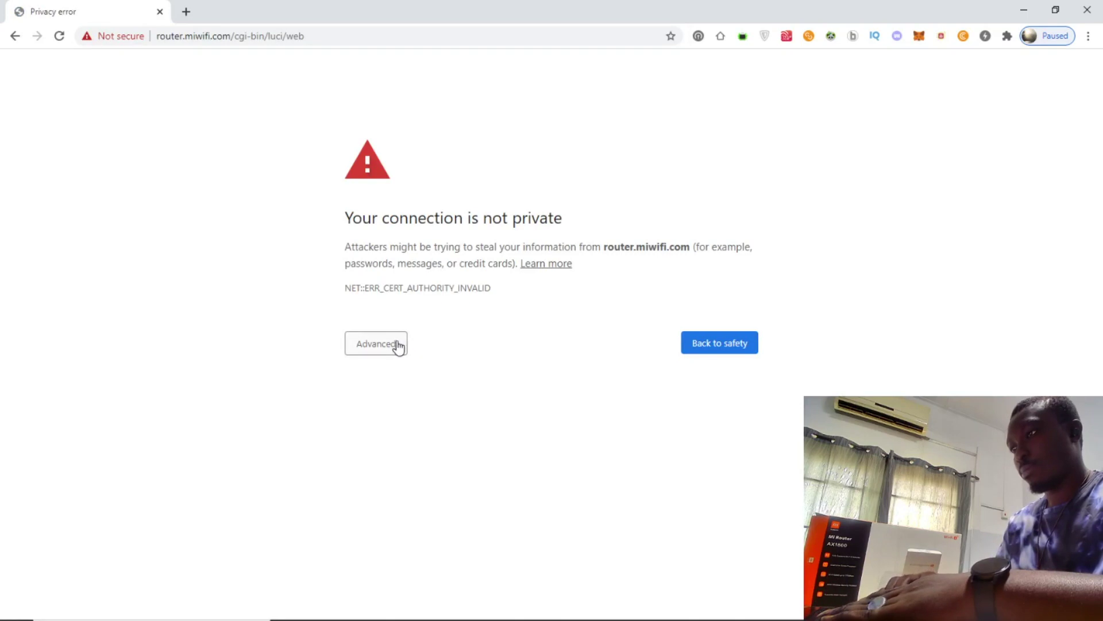
pyautogui.click(395, 344)
pyautogui.click(412, 451)
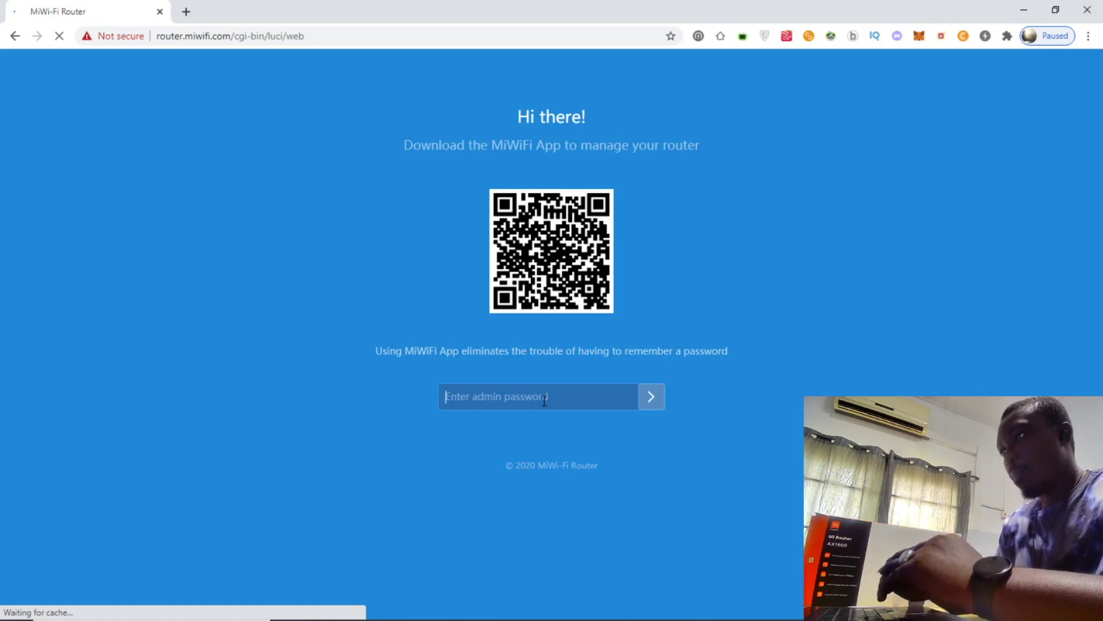
# Log in to the router admin by entering the admin password.
pyautogui.click(544, 400)
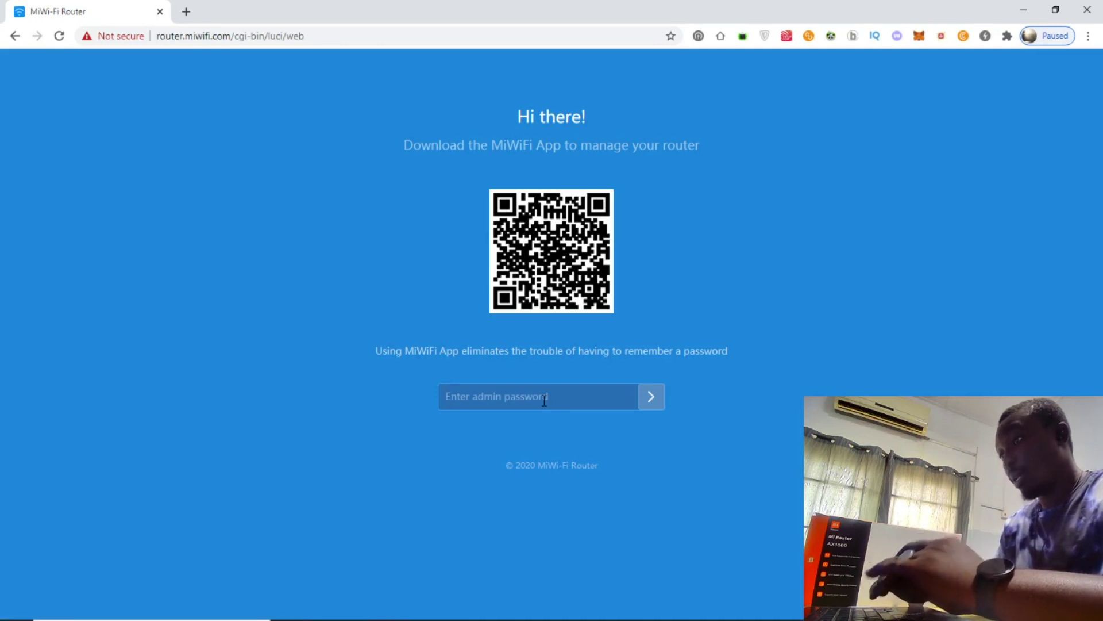
pyautogui.write('*******')
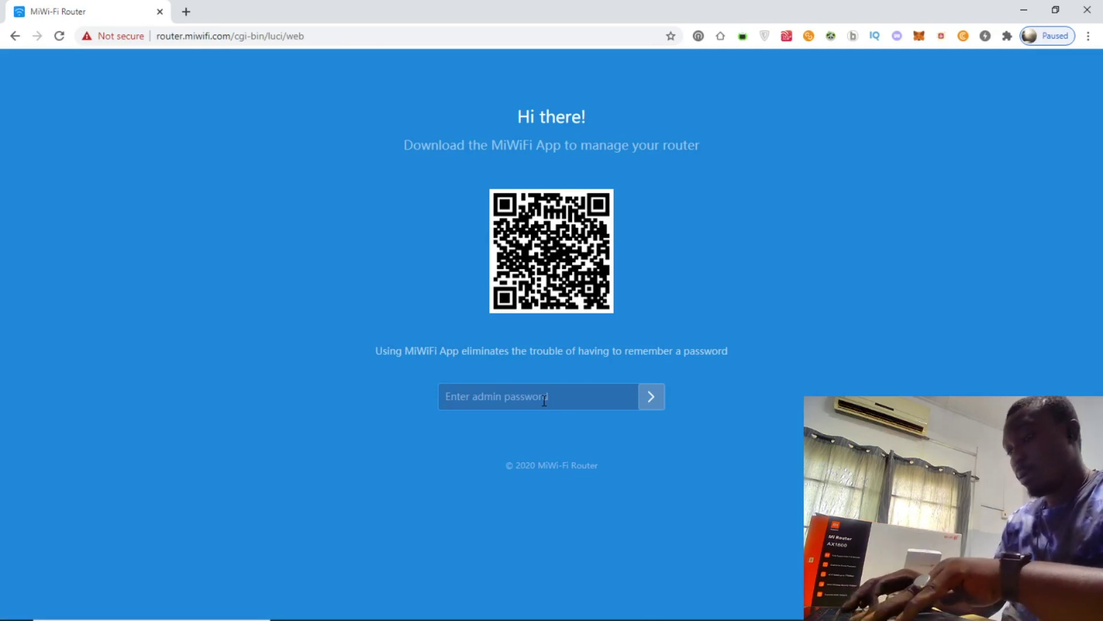
pyautogui.write('***')
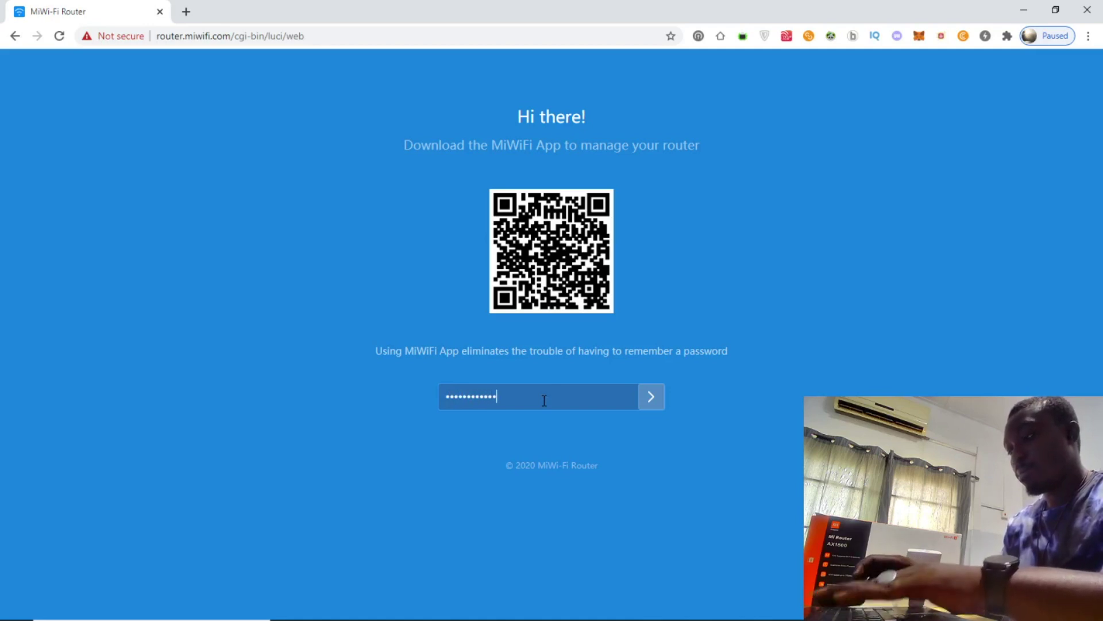
pyautogui.write('**')
pyautogui.press('Return')
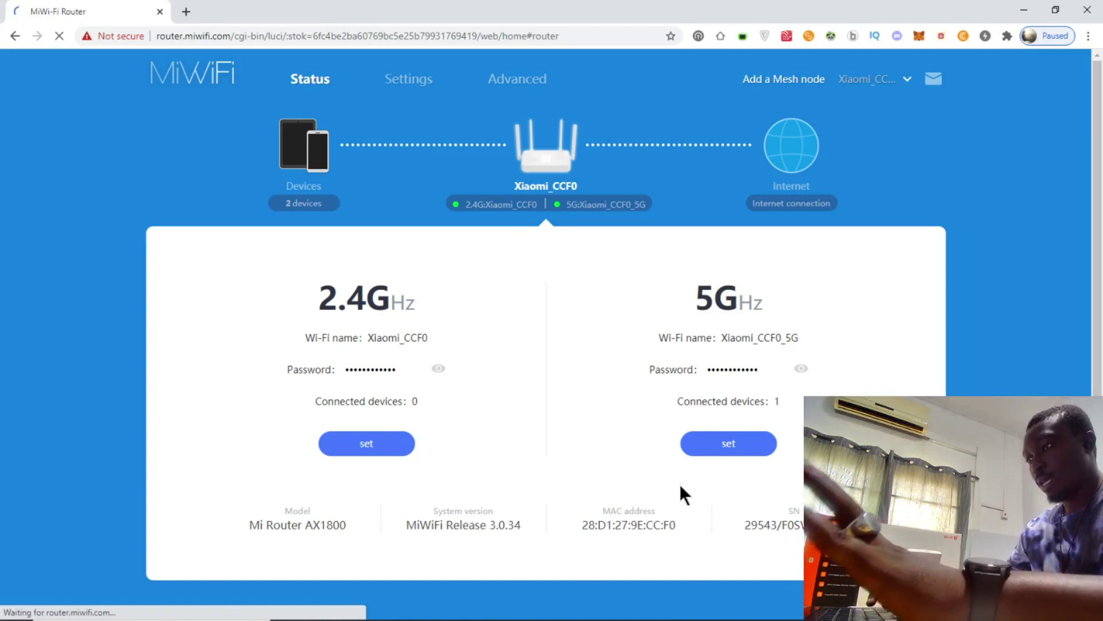
pyautogui.click(727, 447)
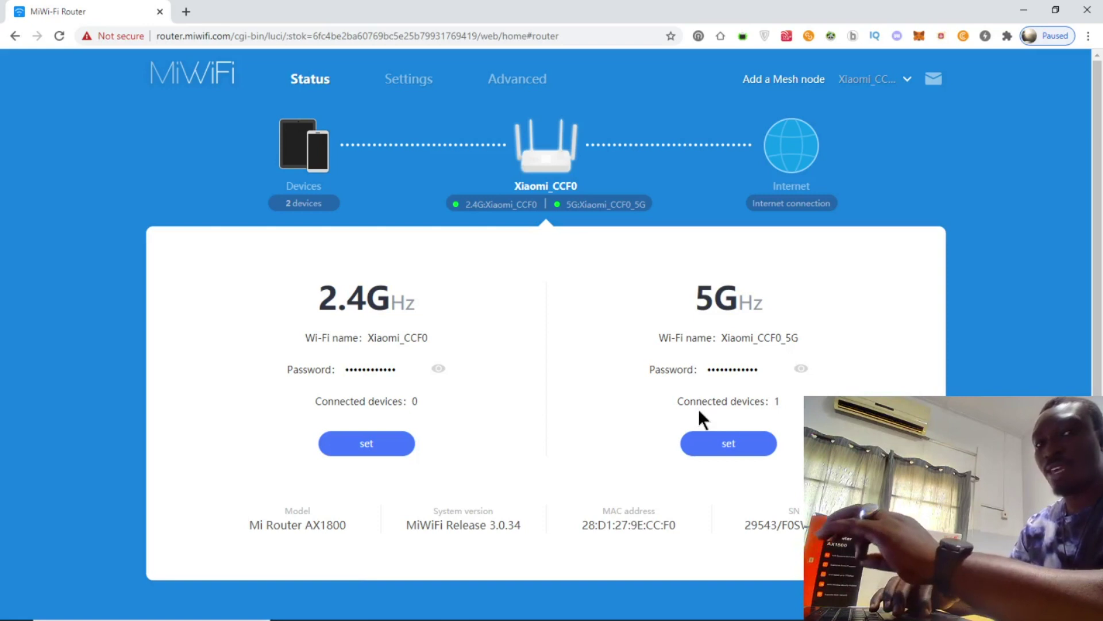
pyautogui.doubleClick(773, 401)
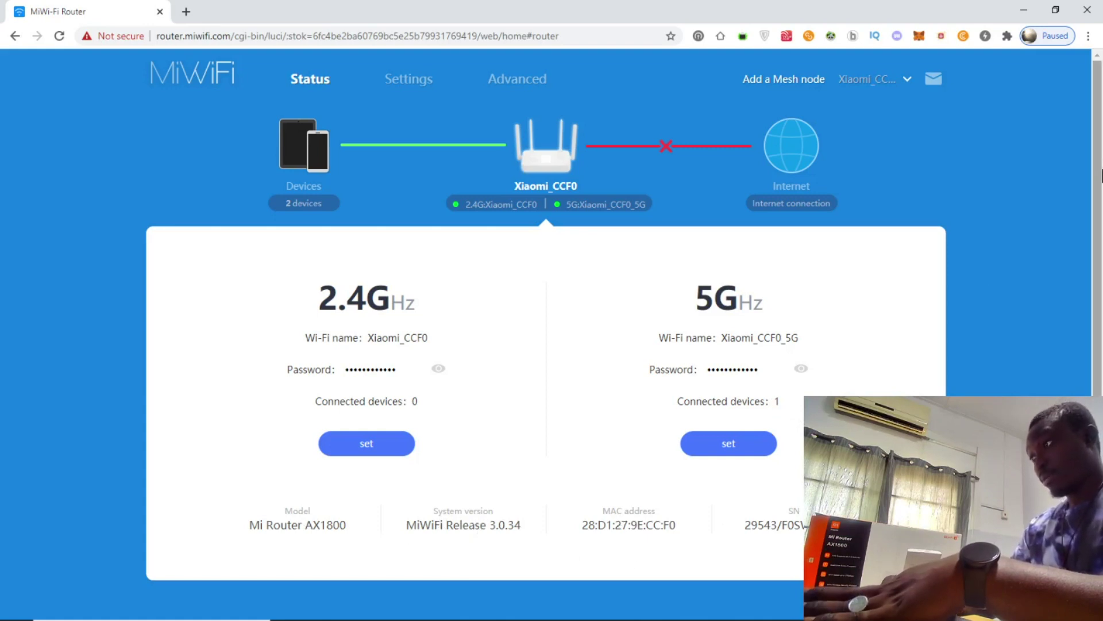
pyautogui.scroll(-1, 791, 546)
pyautogui.scroll(1, 546, 310)
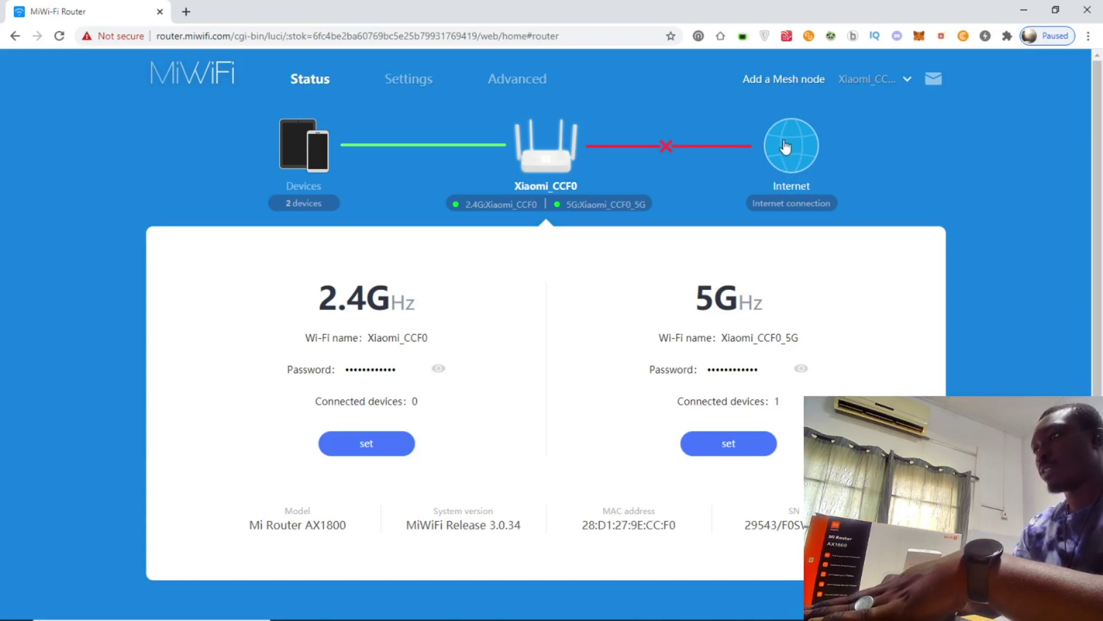
# Open the Devices list from the Status page.
pyautogui.click(307, 156)
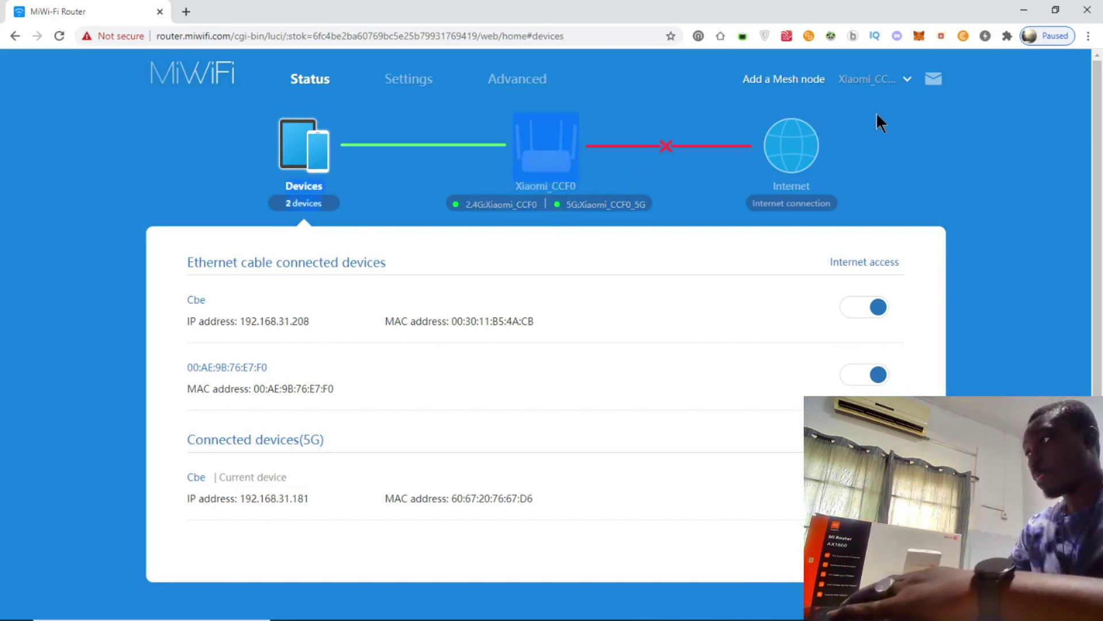
# Open the Wi-Fi settings and scroll to the 2.4G Xiaomi_CCF0 name field.
pyautogui.click(409, 80)
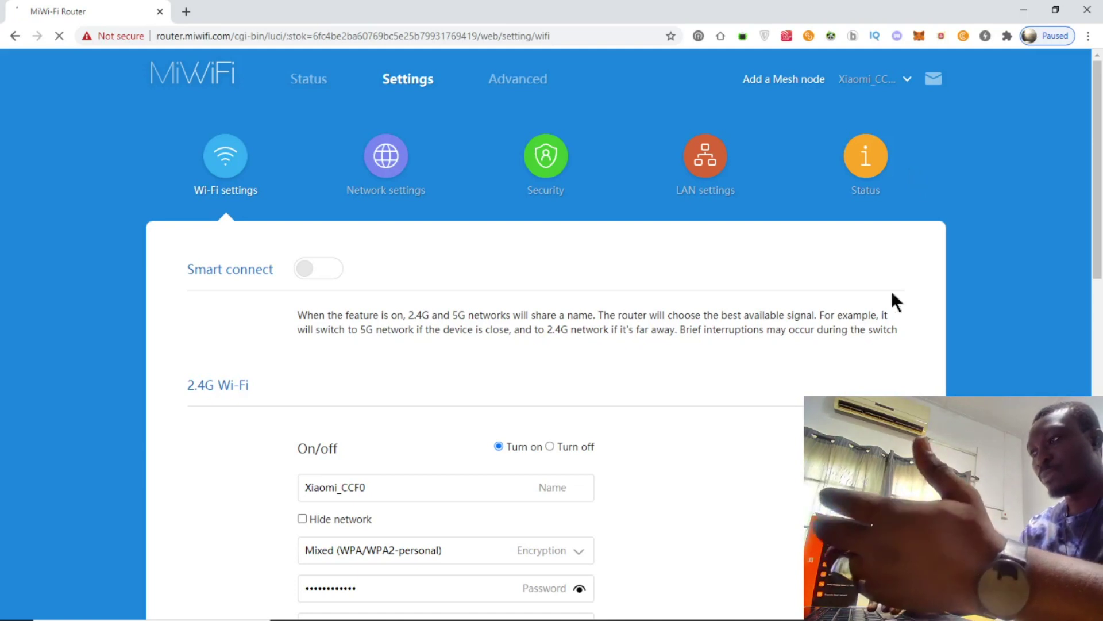
pyautogui.moveTo(1099, 197); pyautogui.dragTo(1099, 234)
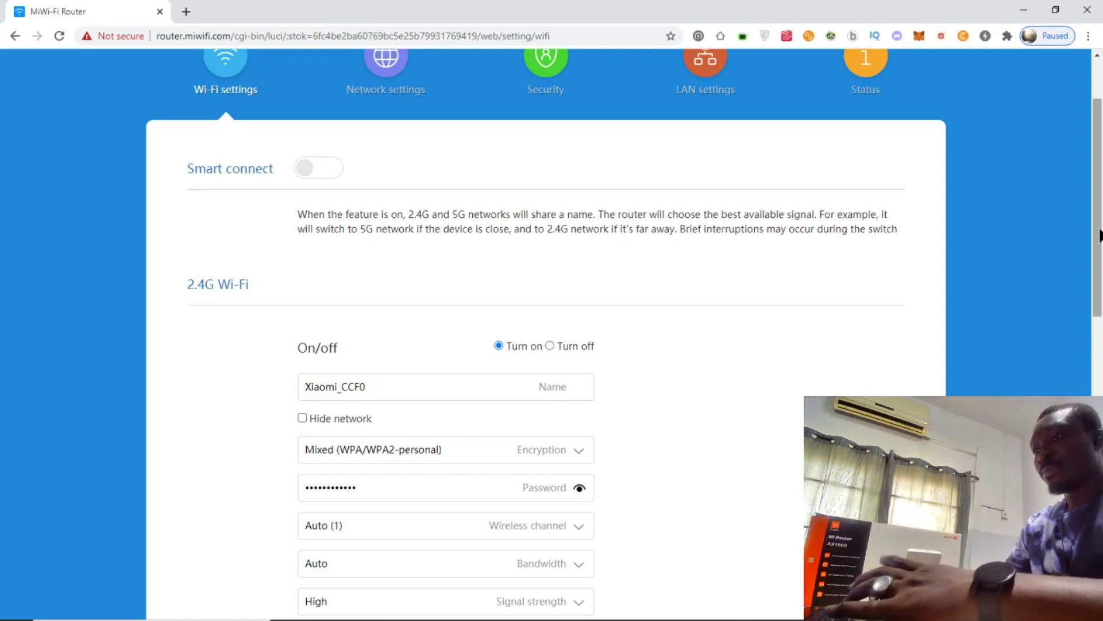
pyautogui.moveTo(1099, 236); pyautogui.dragTo(1099, 292)
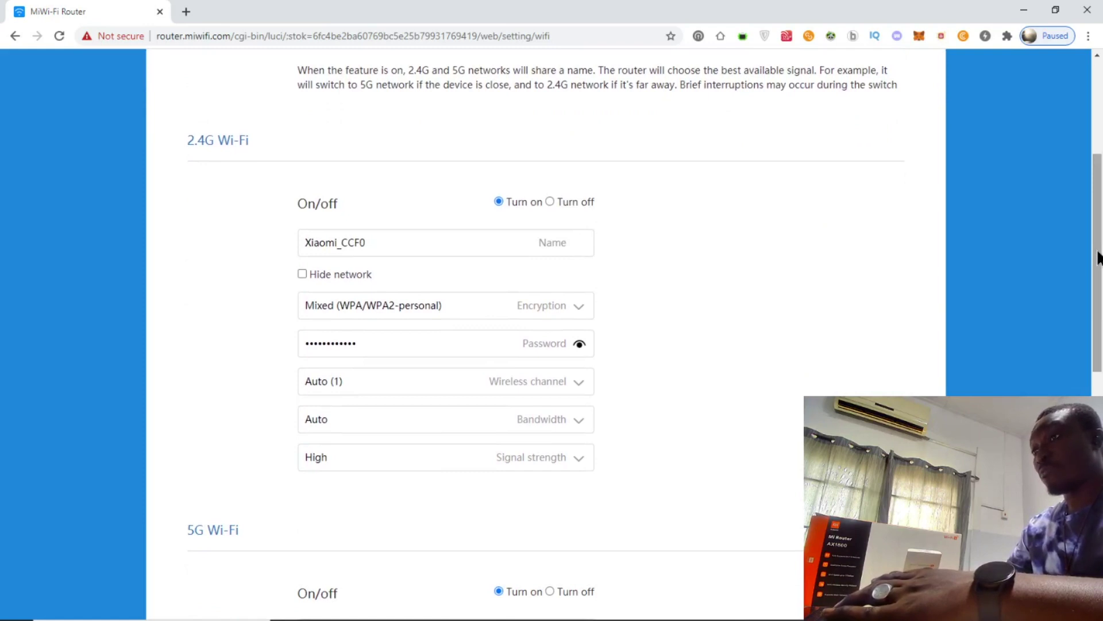
pyautogui.moveTo(1098, 256); pyautogui.dragTo(1098, 290)
pyautogui.click(375, 157)
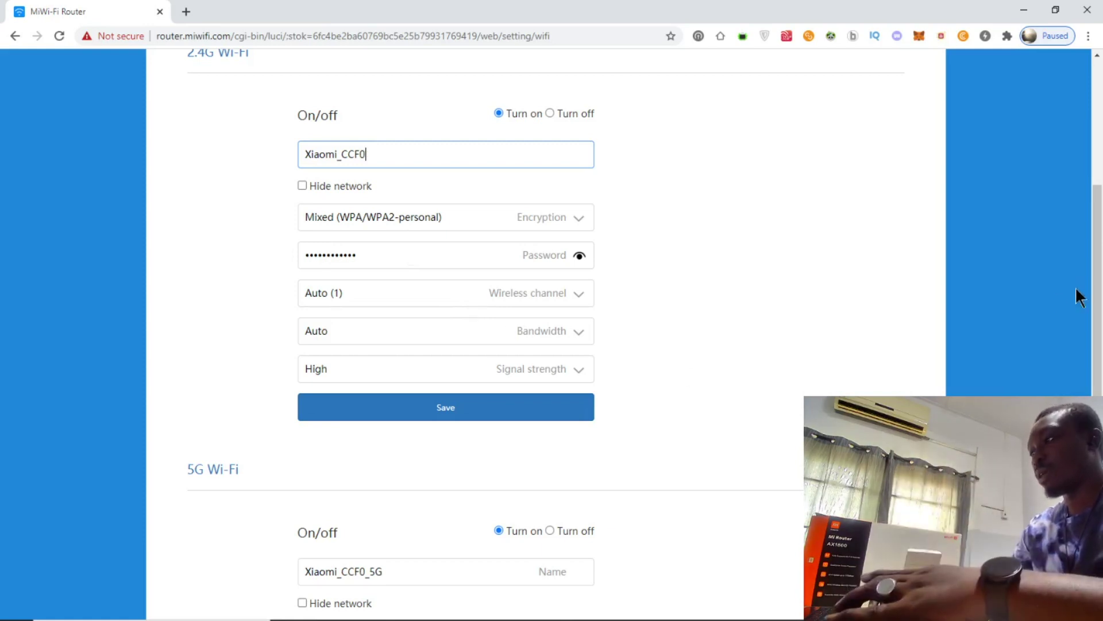
pyautogui.moveTo(1097, 290); pyautogui.dragTo(1097, 415)
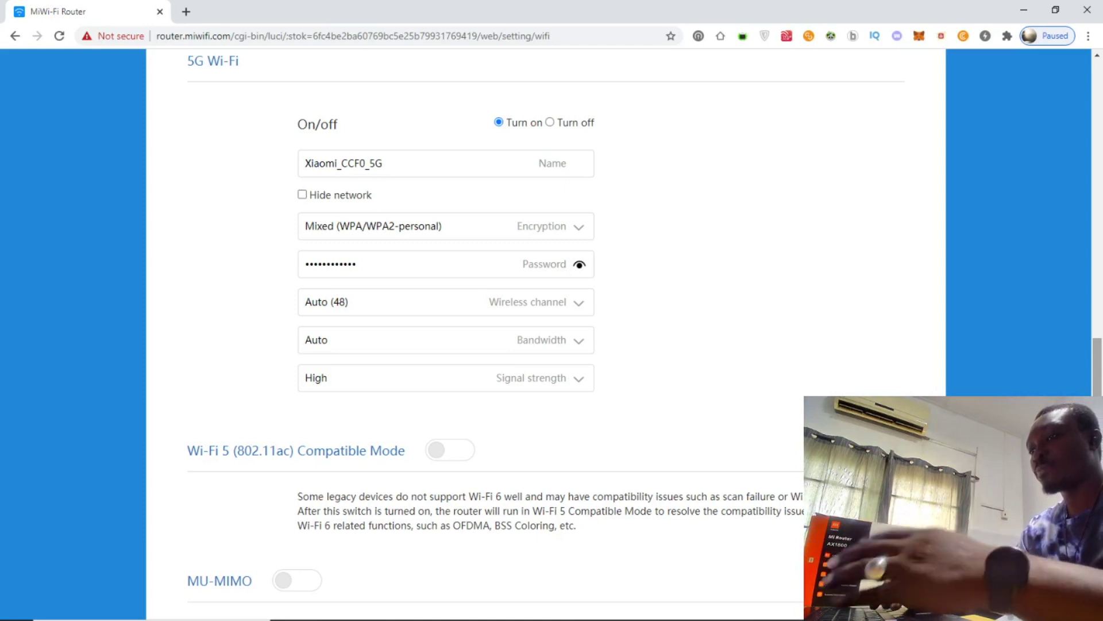
pyautogui.scroll(-2, 545, 333)
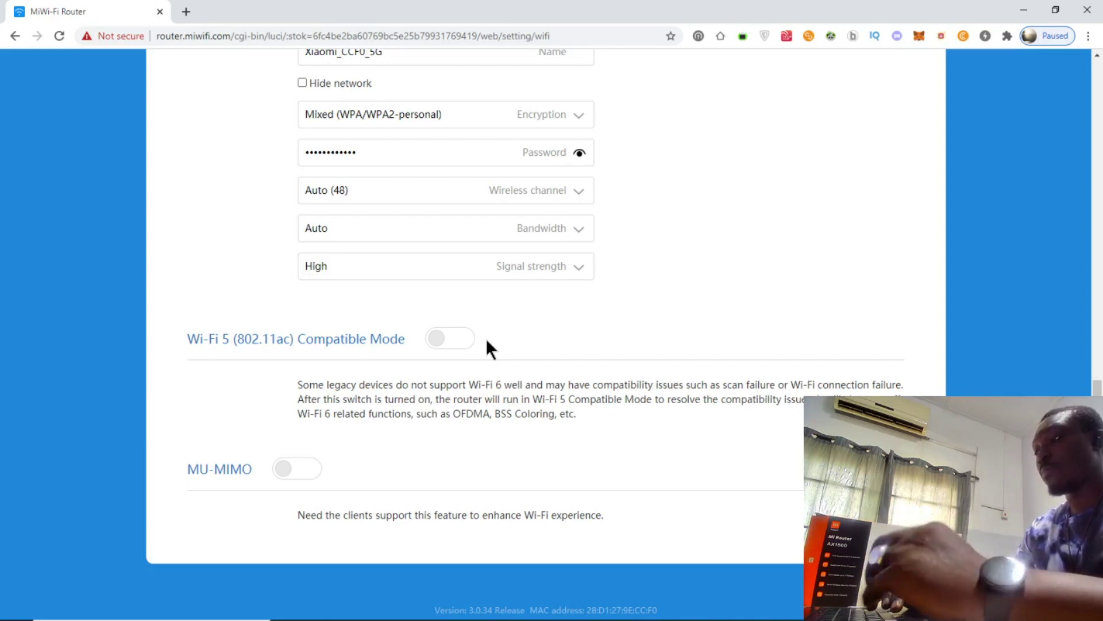
pyautogui.scroll(10, 546, 287)
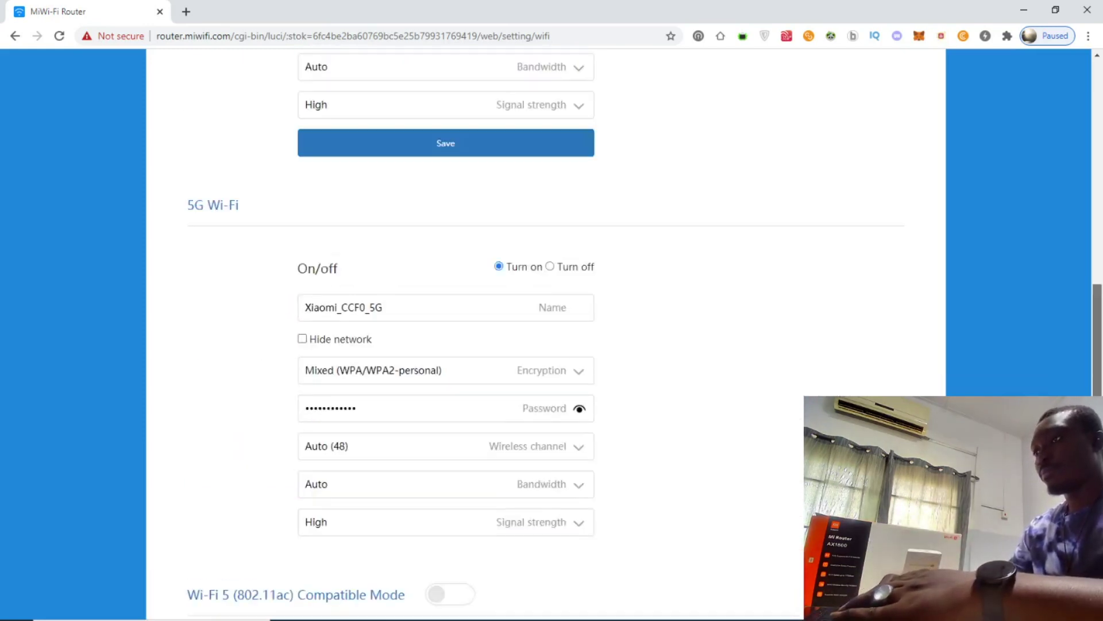
pyautogui.scroll(5, 546, 333)
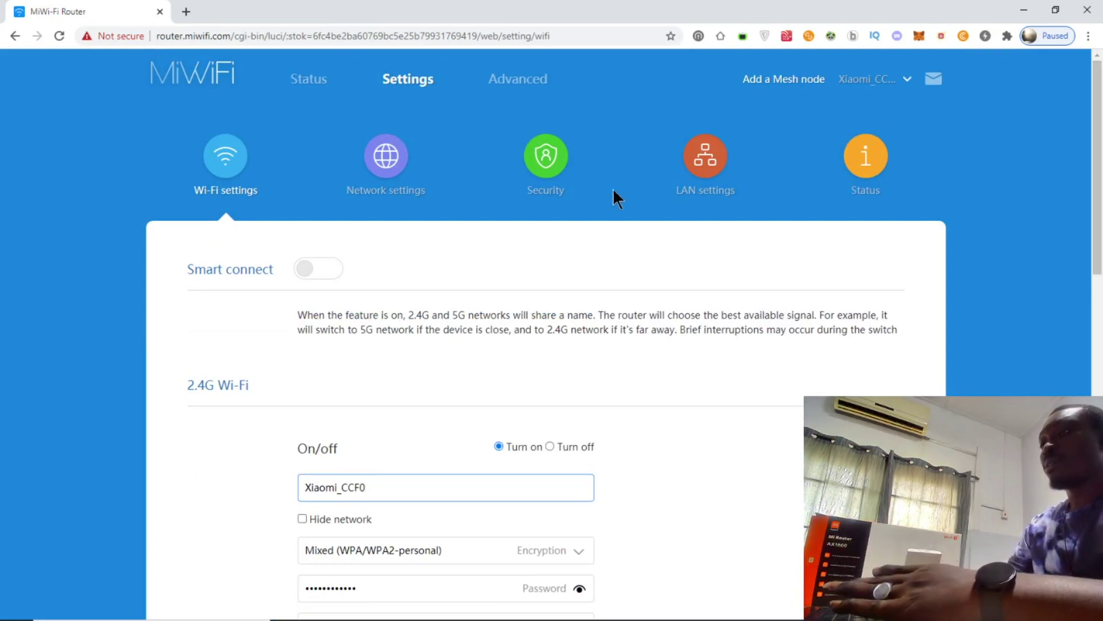
# Open Network settings, check the connection types and keep the internet connection at DHCP.
pyautogui.click(378, 170)
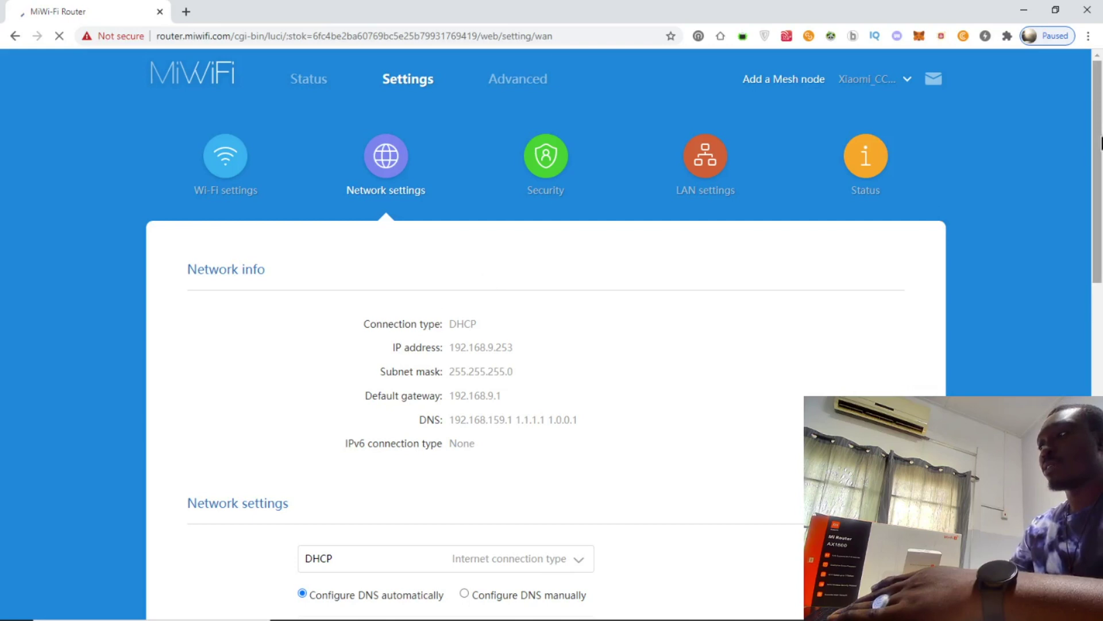
pyautogui.scroll(-2, 1100, 140)
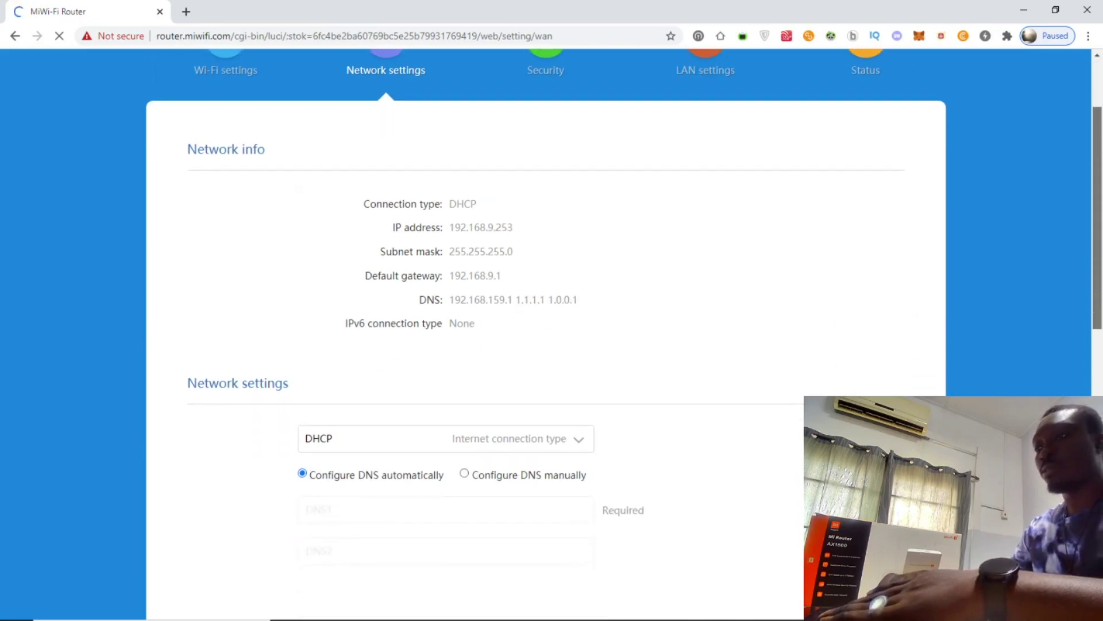
pyautogui.scroll(-2, 768, 231)
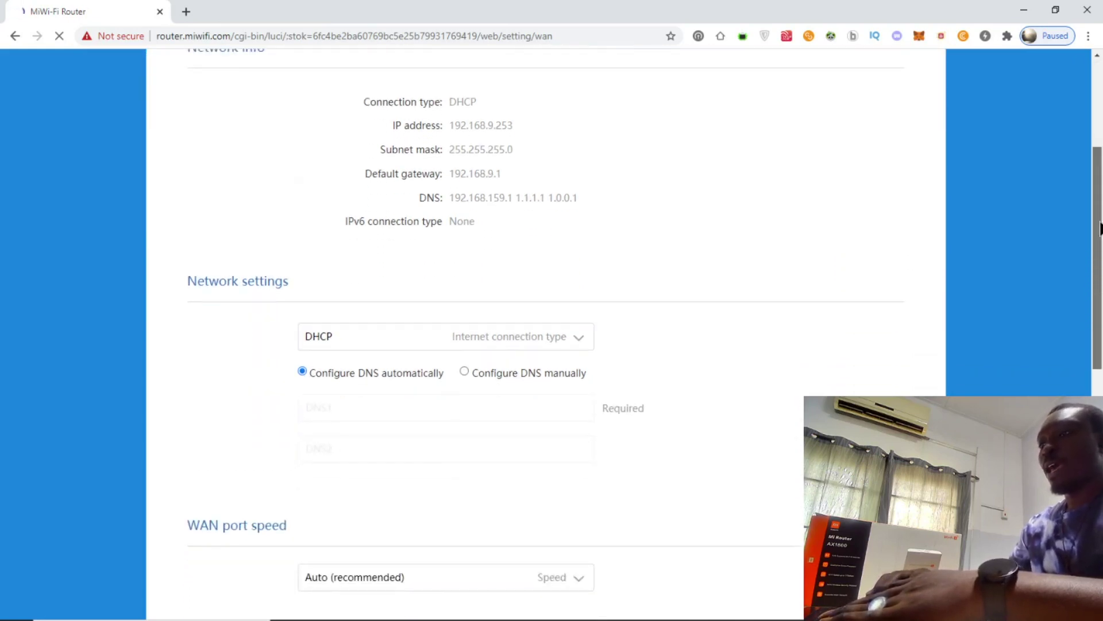
pyautogui.click(582, 340)
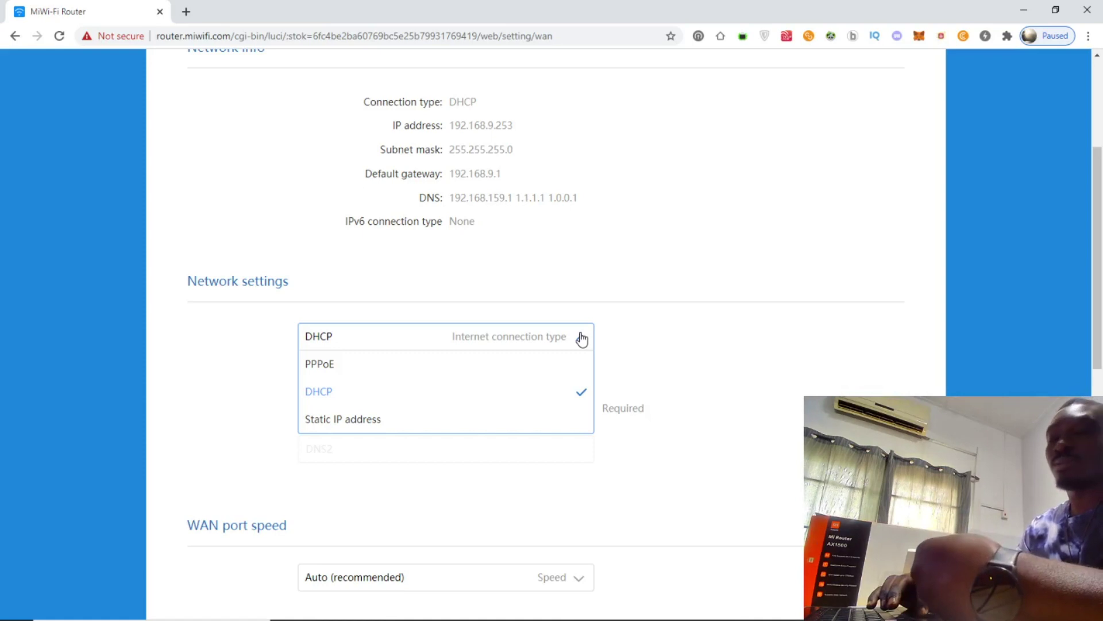
pyautogui.click(684, 313)
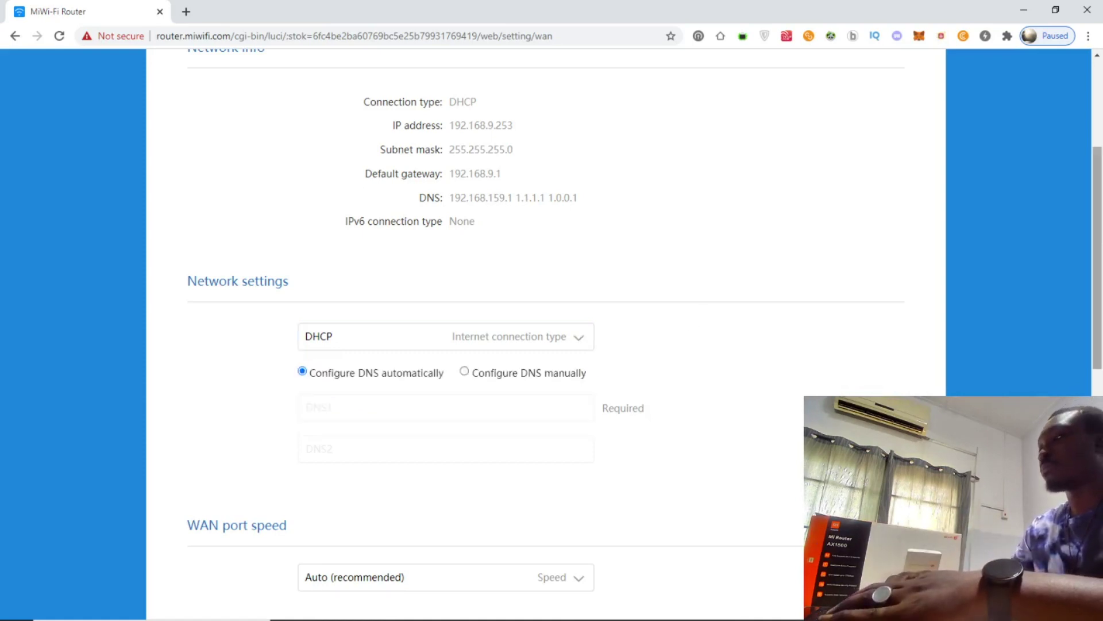
pyautogui.scroll(-2, 636, 292)
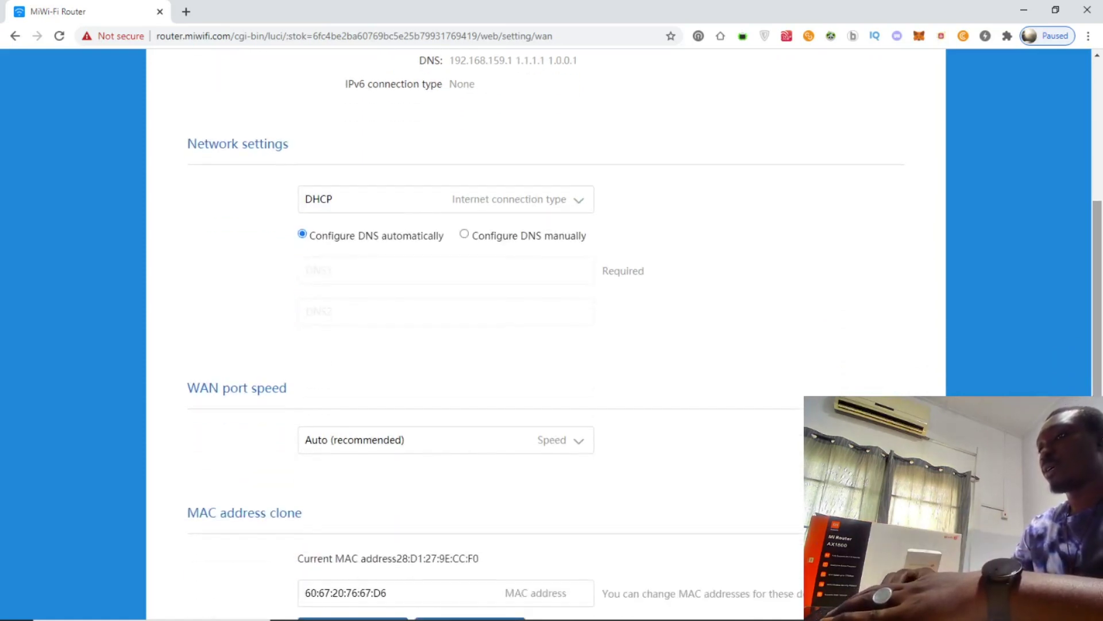
# Set DNS manually to 1.1.1.1 primary and 1.0.0.1 secondary, then apply.
pyautogui.click(465, 232)
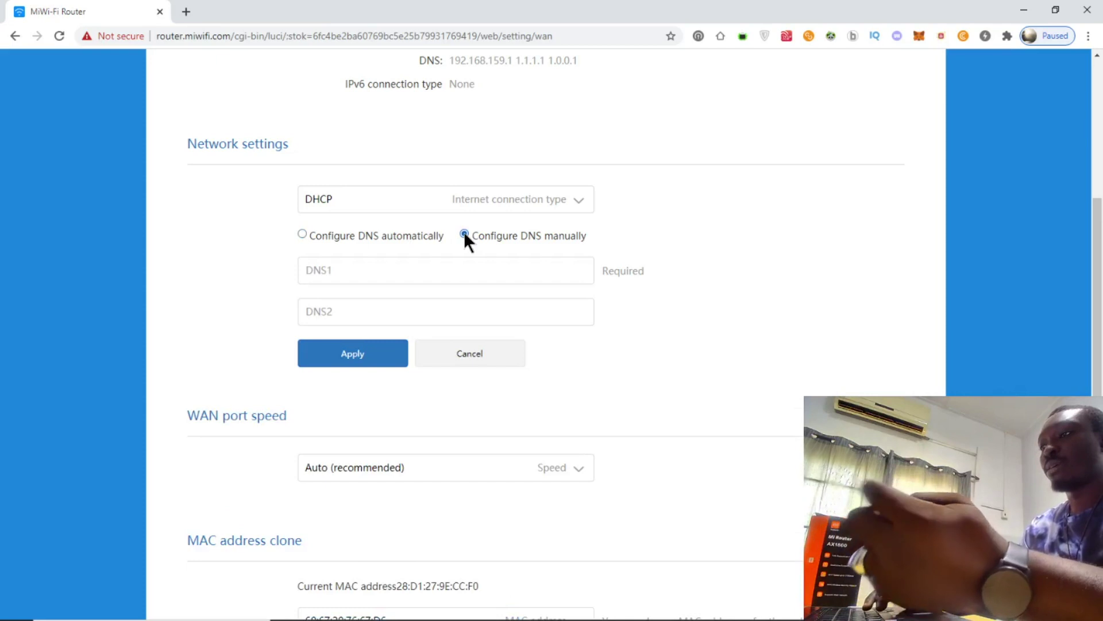
pyautogui.click(419, 274)
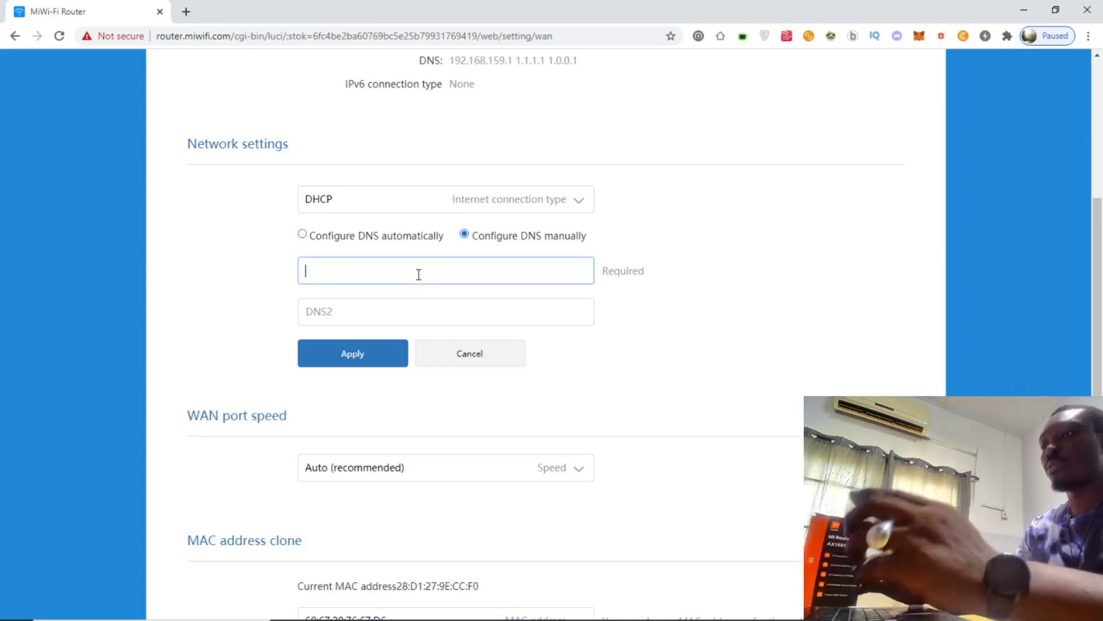
pyautogui.write('1.1.1.1')
pyautogui.click(386, 310)
pyautogui.write('1.0.0.0')
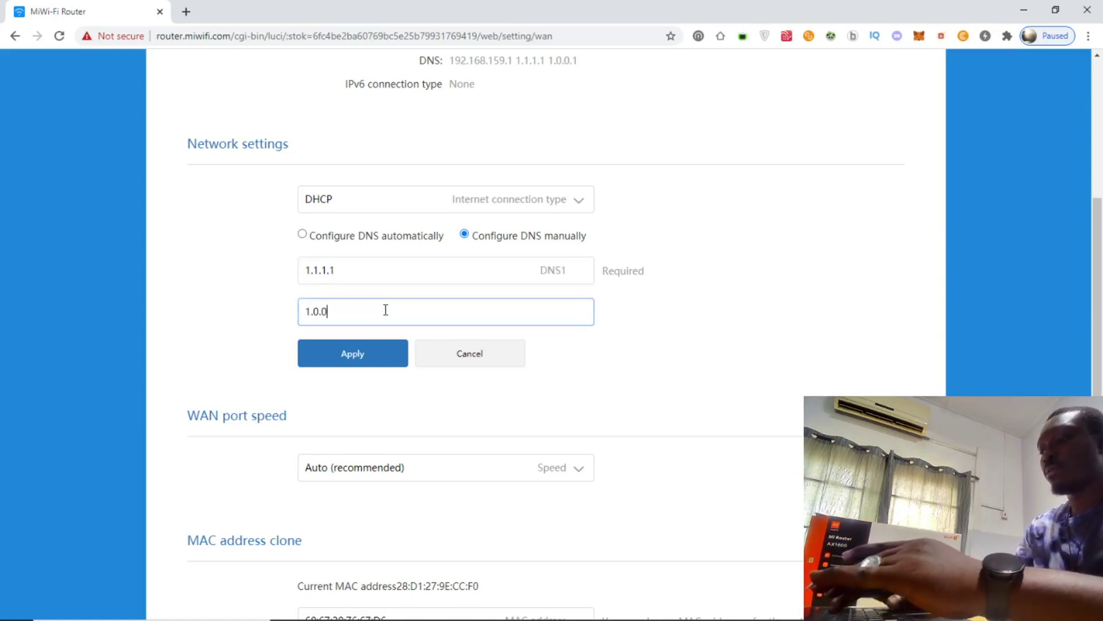
pyautogui.write('1')
pyautogui.click(374, 353)
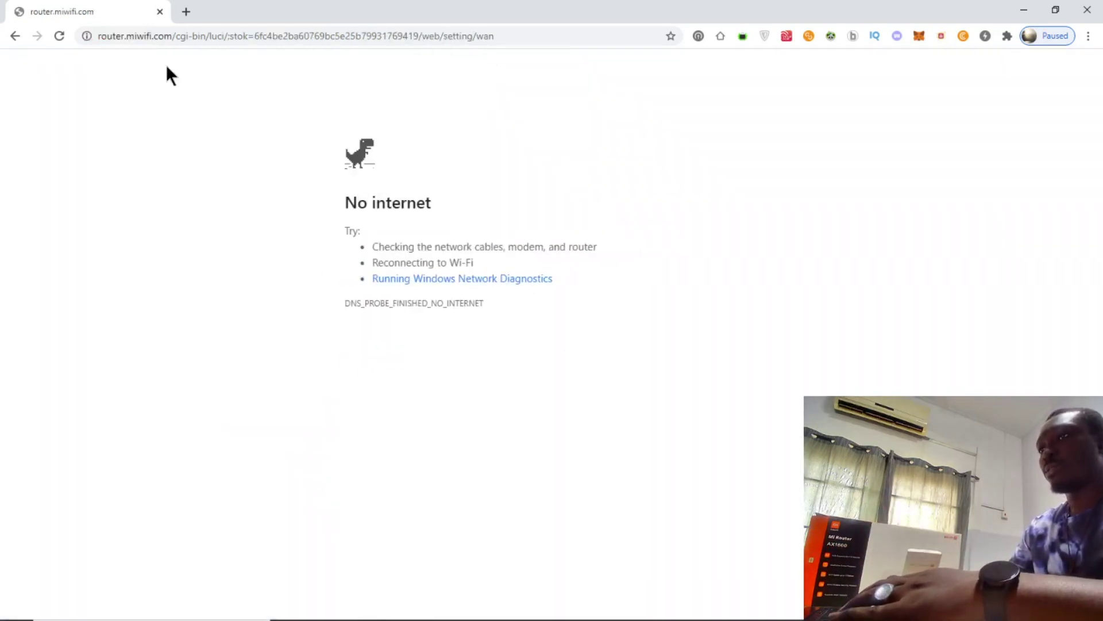
# Reload the admin page, switch DNS back to automatic, and apply the connection settings.
pyautogui.click(59, 36)
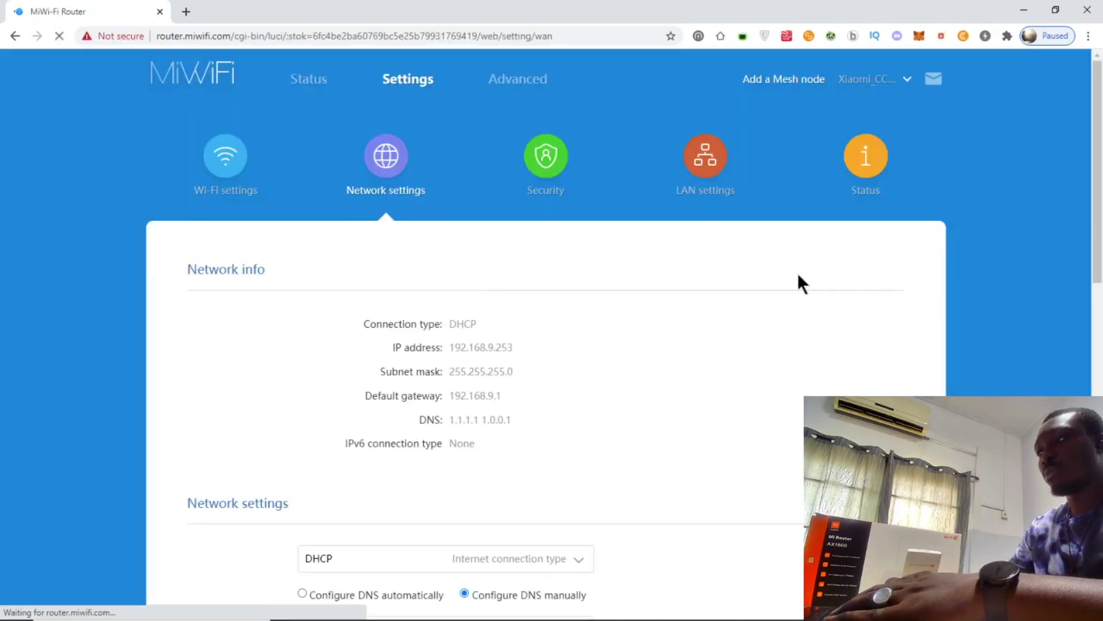
pyautogui.scroll(-5, 802, 283)
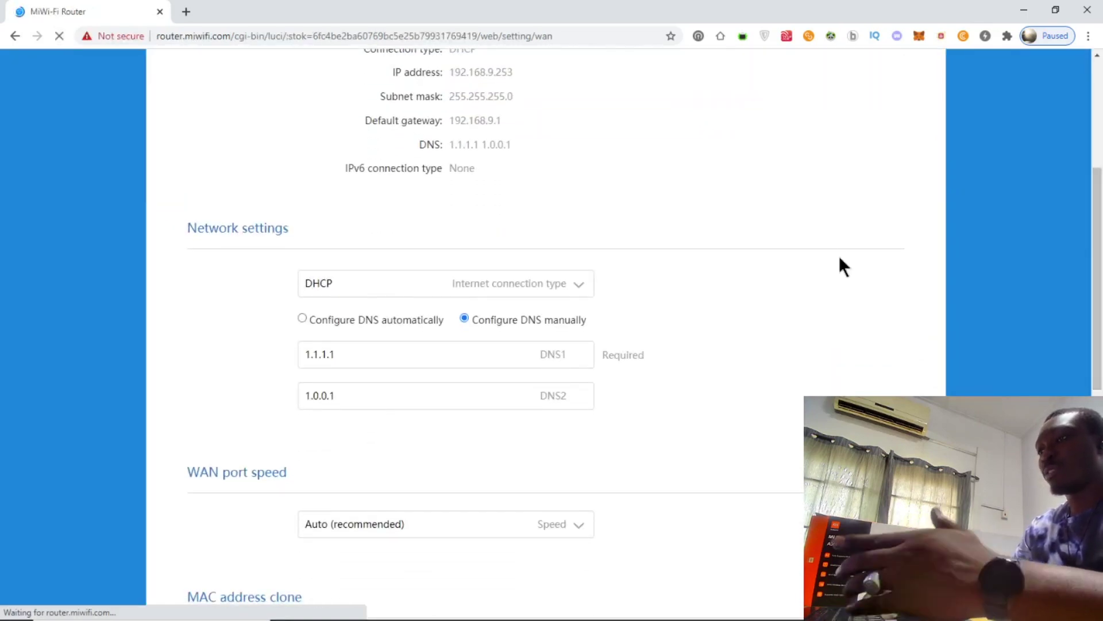
pyautogui.click(302, 318)
pyautogui.click(349, 437)
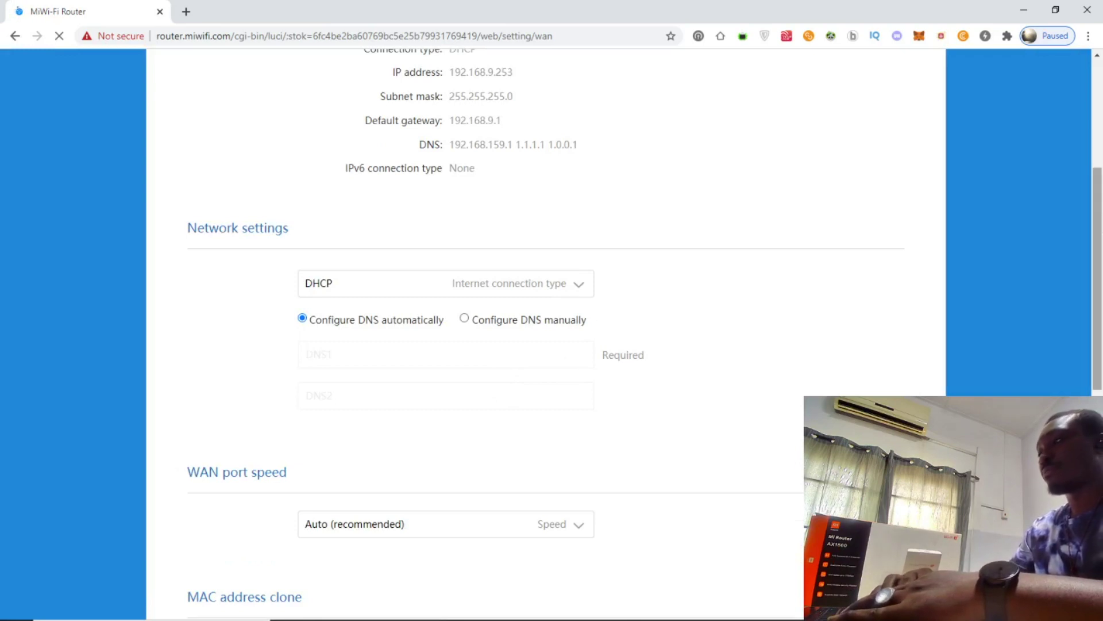
# Check the WAN port speed options (1000M, 100M) and leave it at Auto (recommended).
pyautogui.moveTo(1099, 220); pyautogui.dragTo(1100, 326)
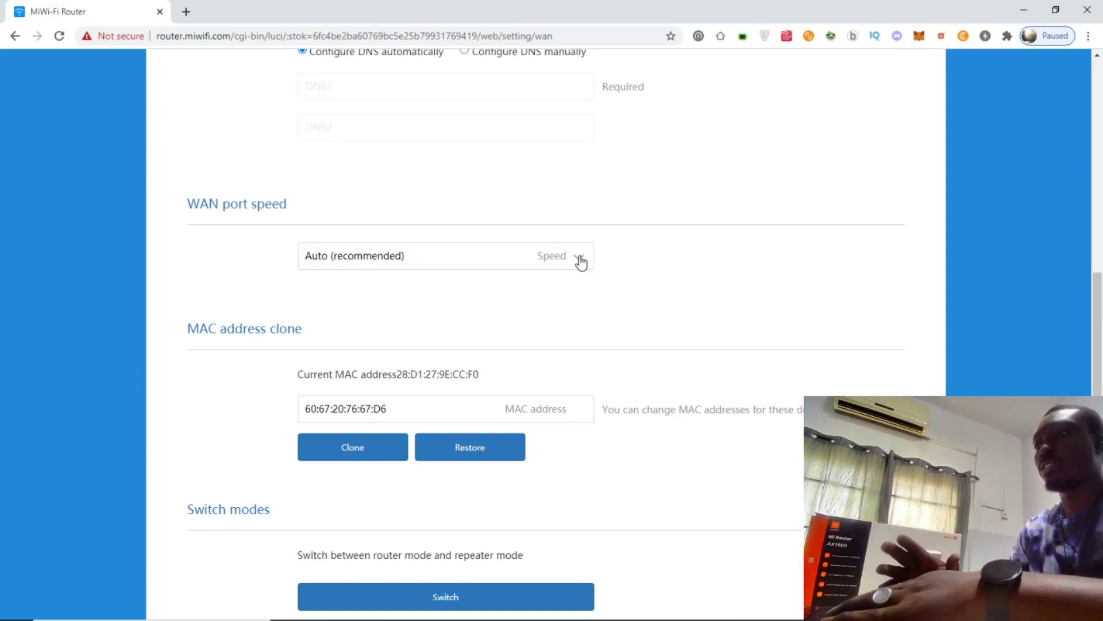
pyautogui.click(580, 257)
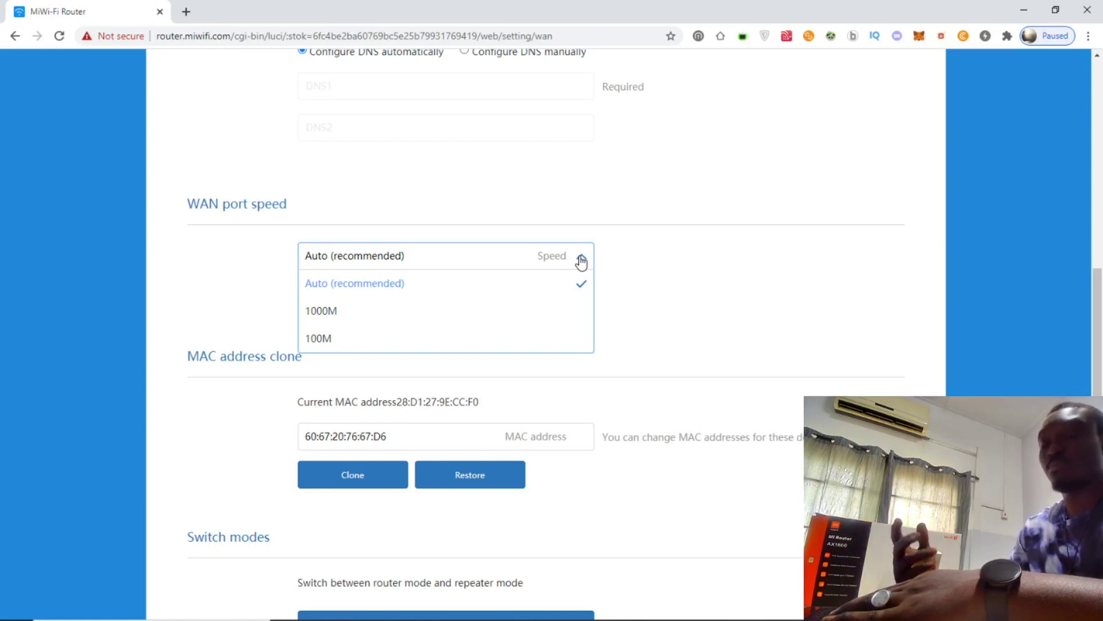
pyautogui.click(582, 262)
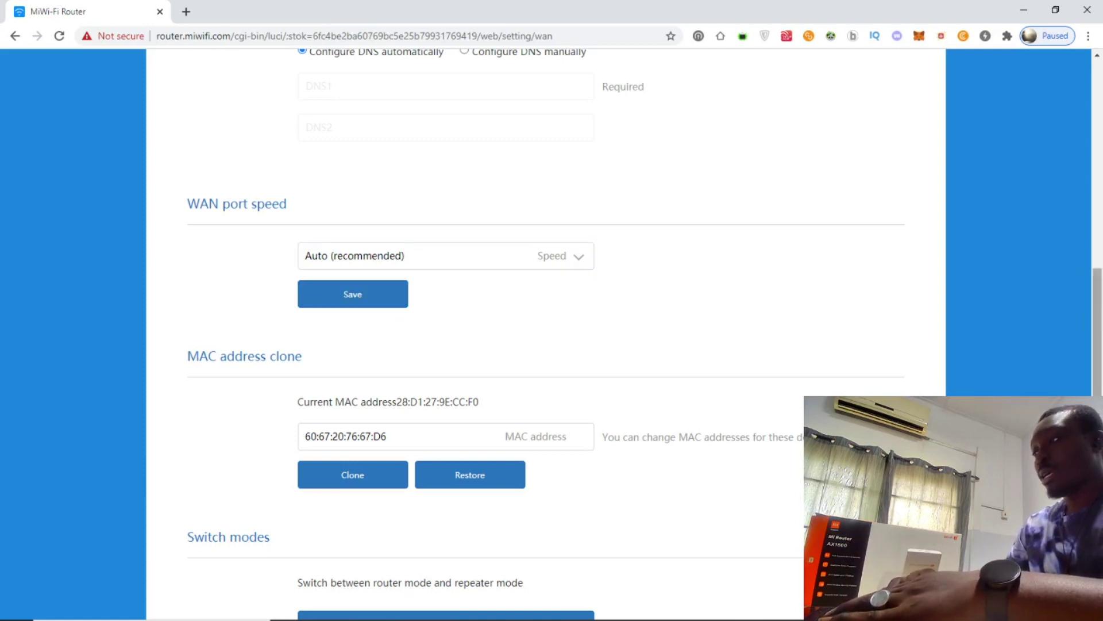
pyautogui.scroll(-2, 1097, 311)
pyautogui.scroll(-1, 1095, 339)
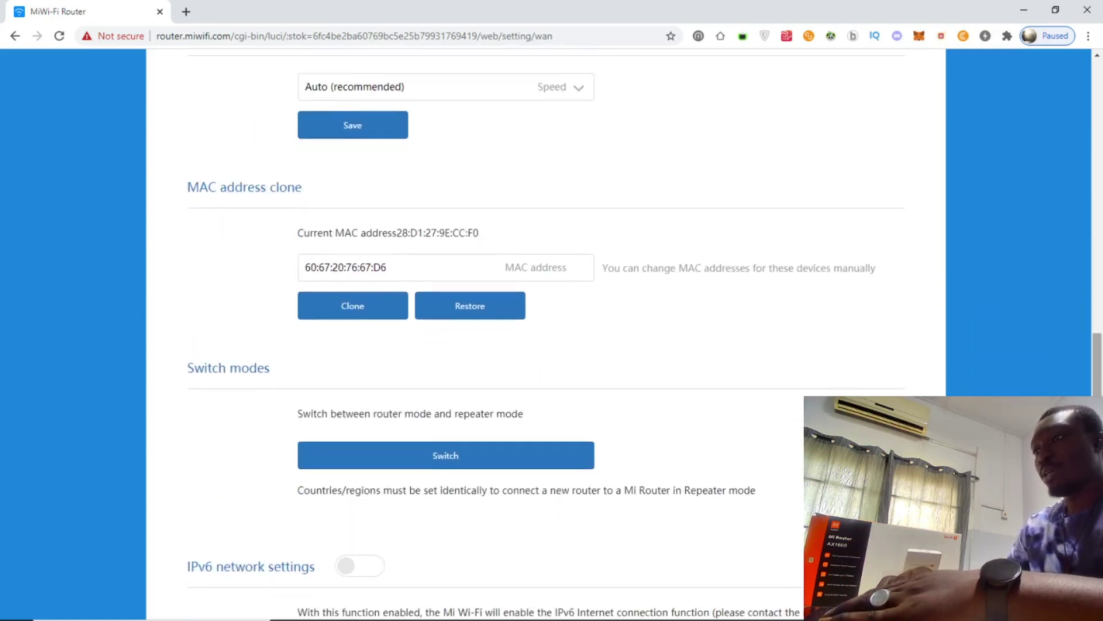
pyautogui.click(396, 268)
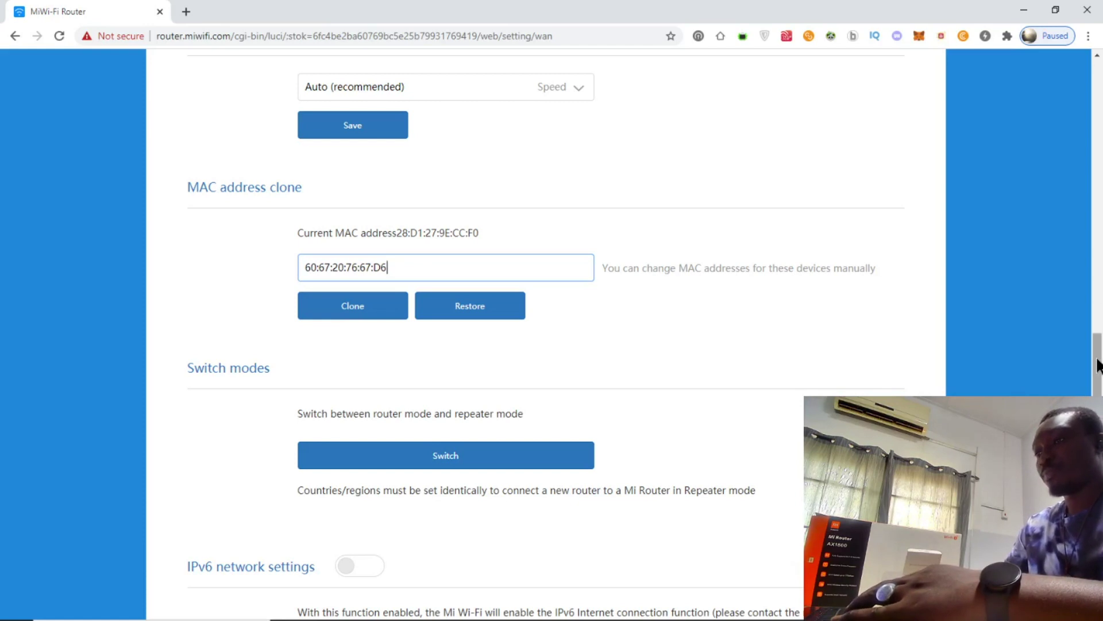
pyautogui.moveTo(1098, 362); pyautogui.dragTo(1099, 397)
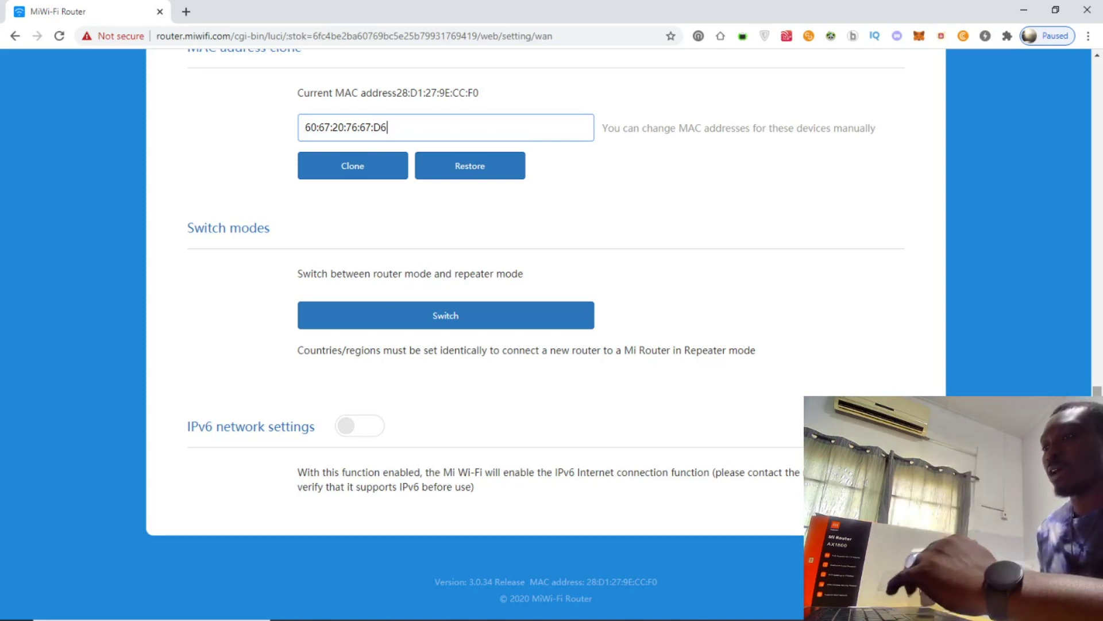
# Open Security and look over wireless access control, the empty blocklist and administrator password sections.
pyautogui.scroll(8, 546, 333)
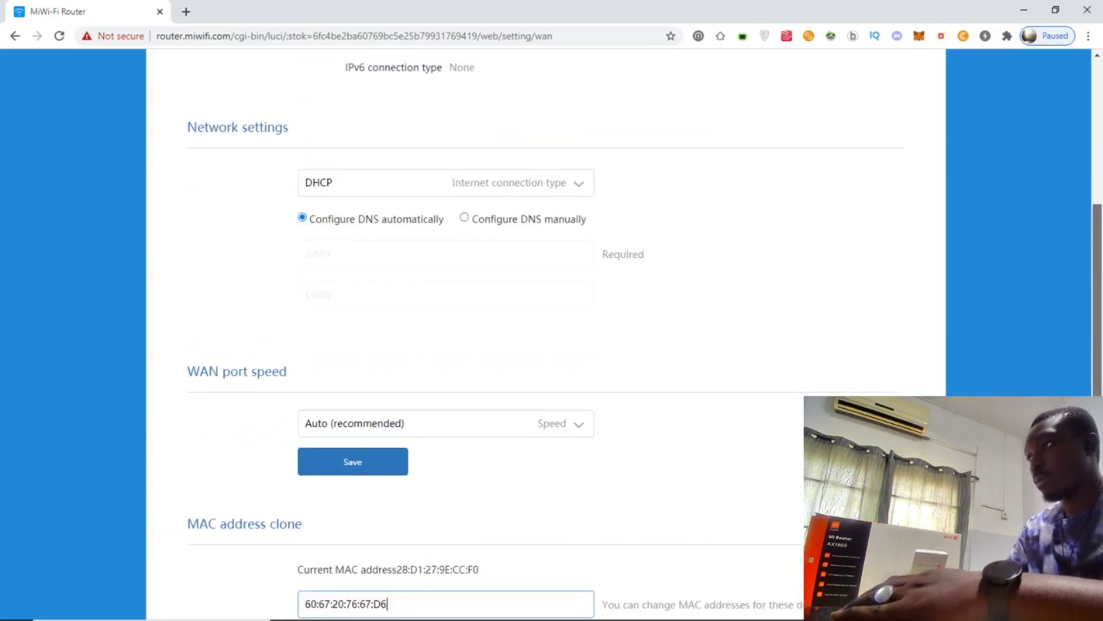
pyautogui.scroll(6, 506, 222)
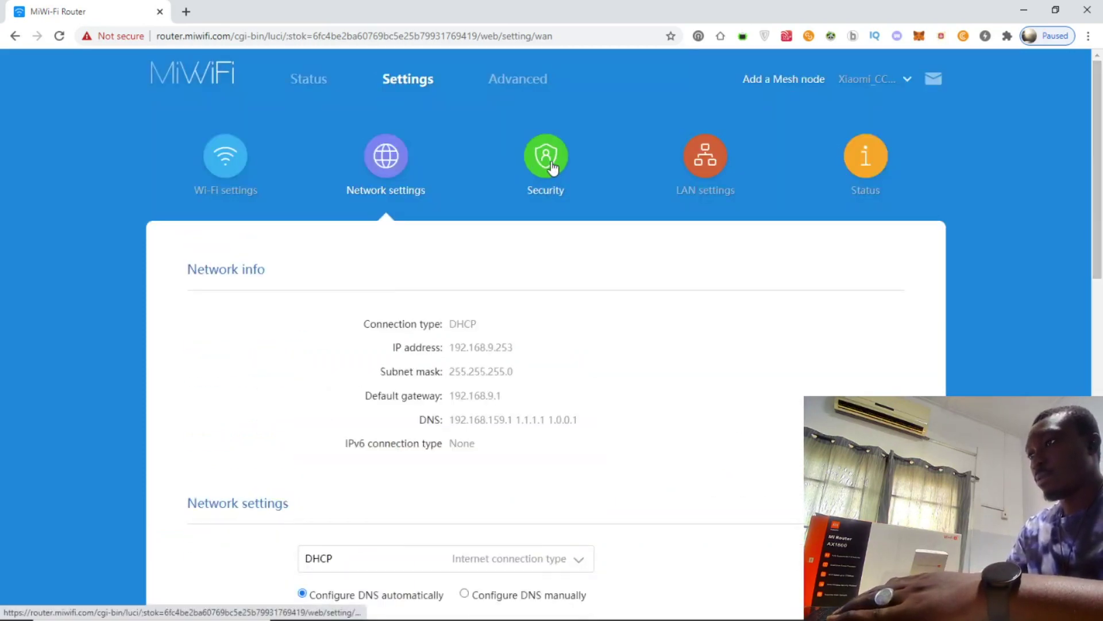
pyautogui.click(551, 166)
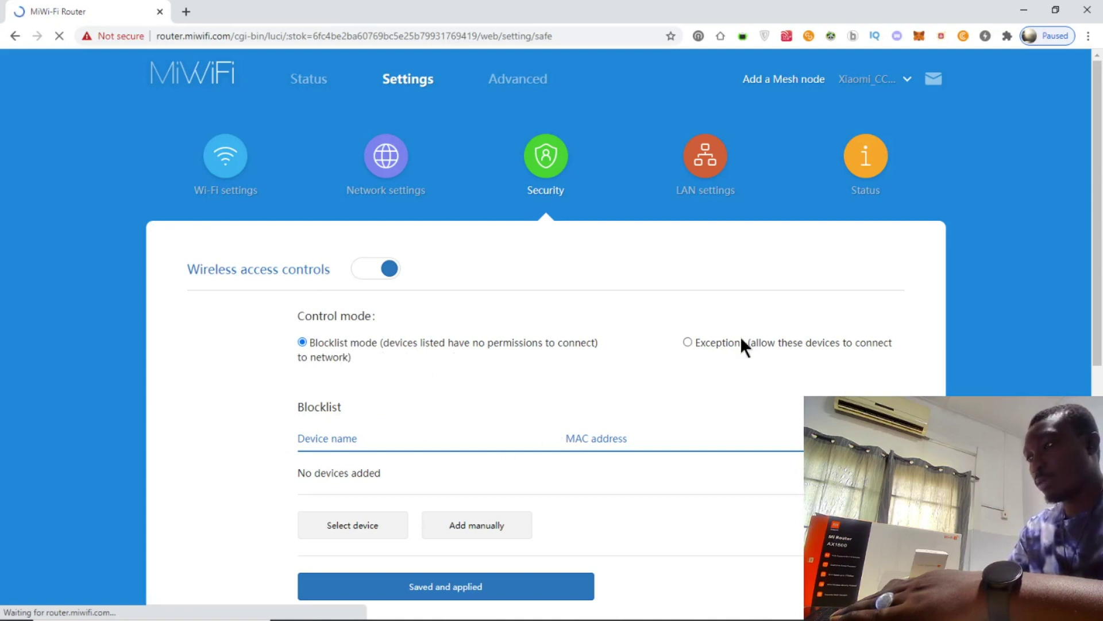
pyautogui.moveTo(1100, 187); pyautogui.dragTo(1101, 235)
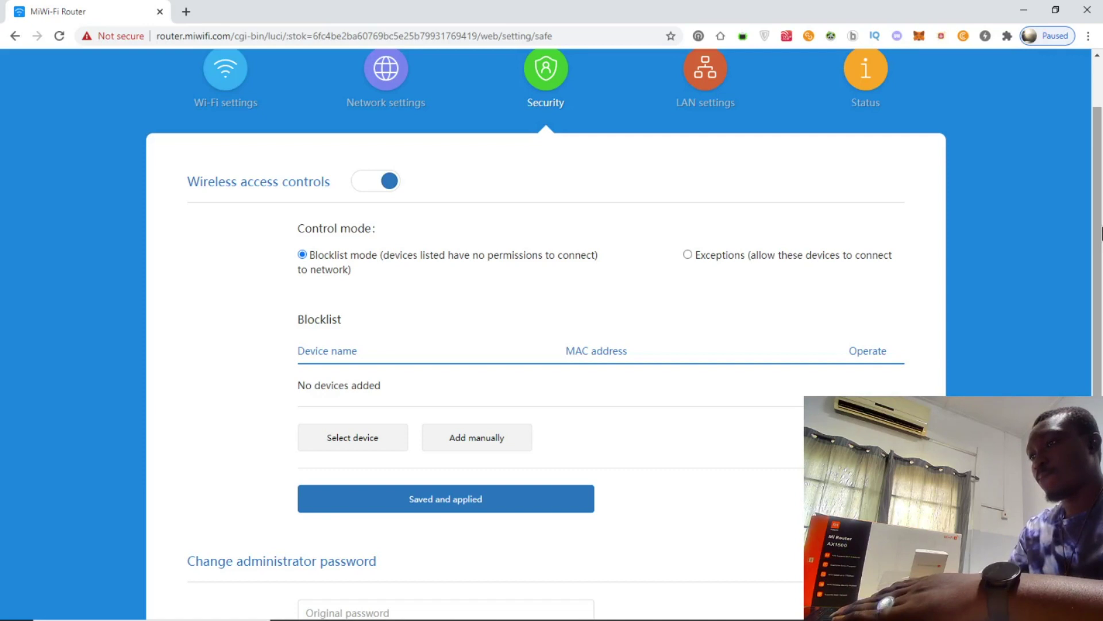
pyautogui.scroll(-1, 1101, 233)
pyautogui.scroll(-6, 1102, 224)
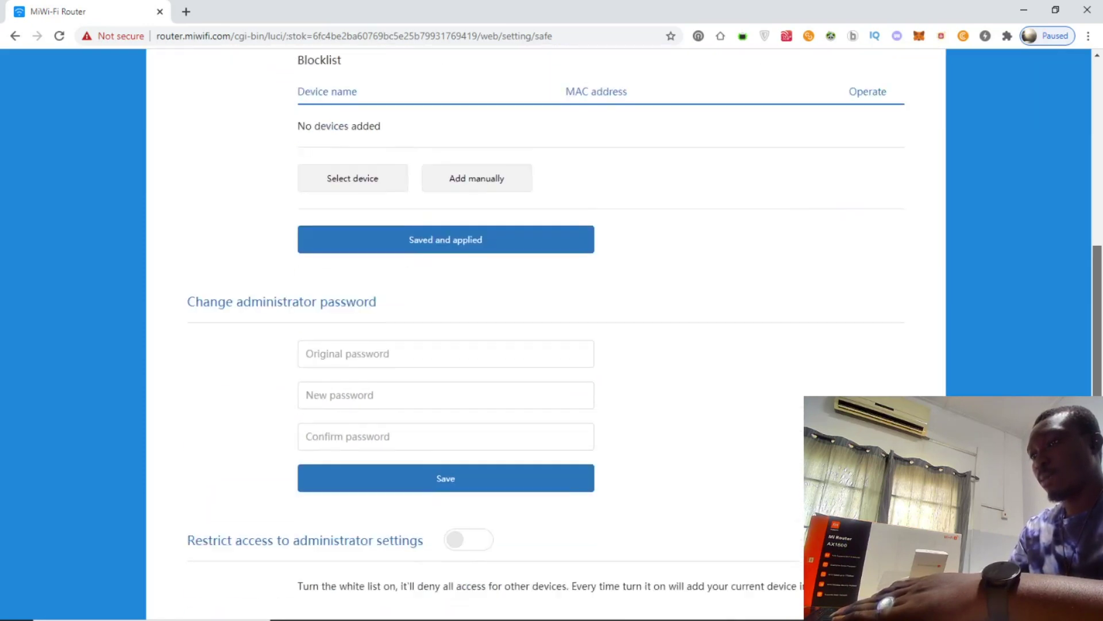
pyautogui.moveTo(1099, 365); pyautogui.dragTo(1100, 46)
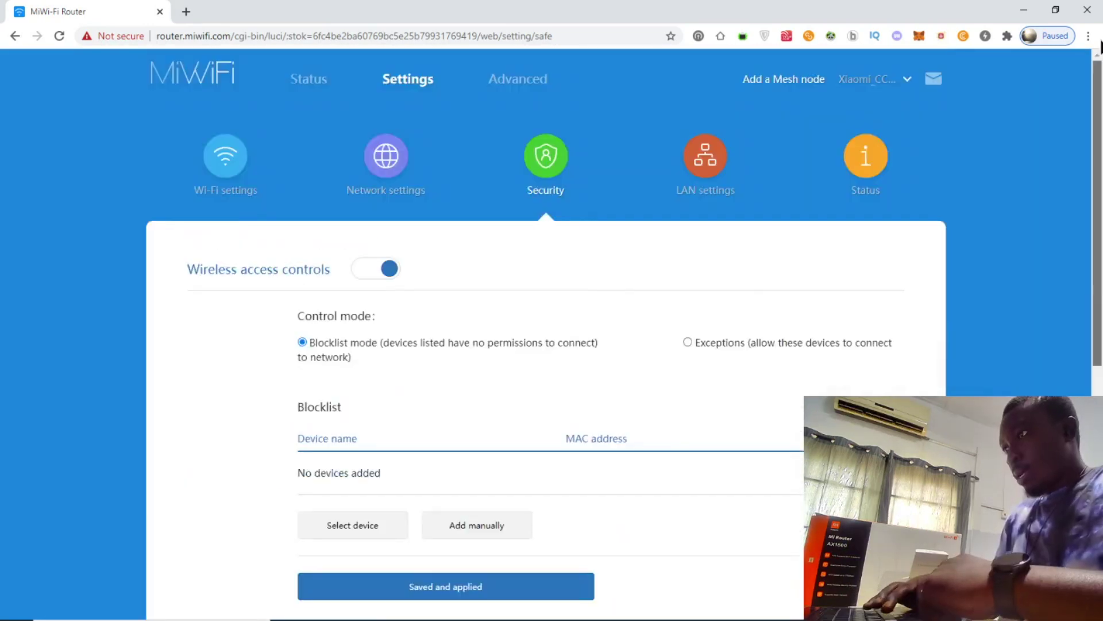
# Open LAN settings and look over the DHCP server settings.
pyautogui.click(714, 167)
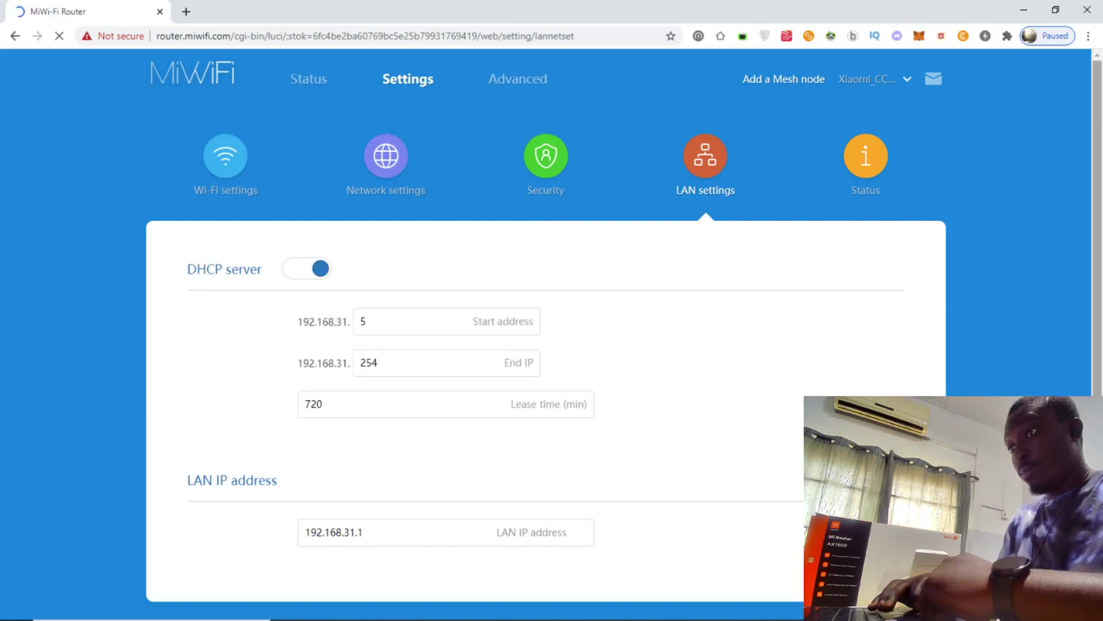
pyautogui.scroll(-2, 546, 345)
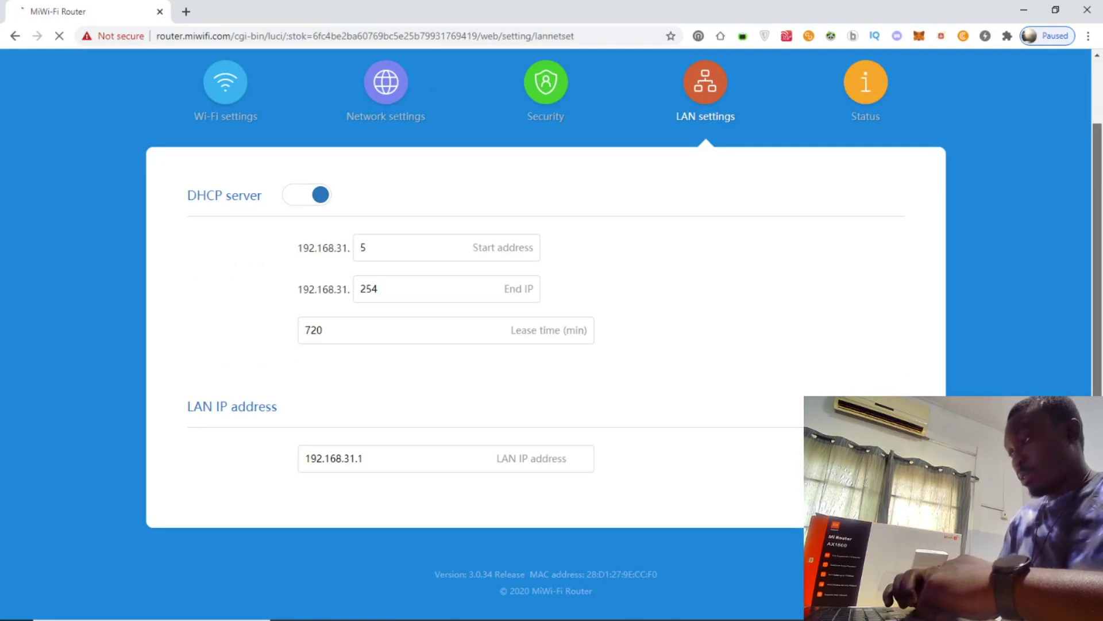
pyautogui.scroll(2, 869, 165)
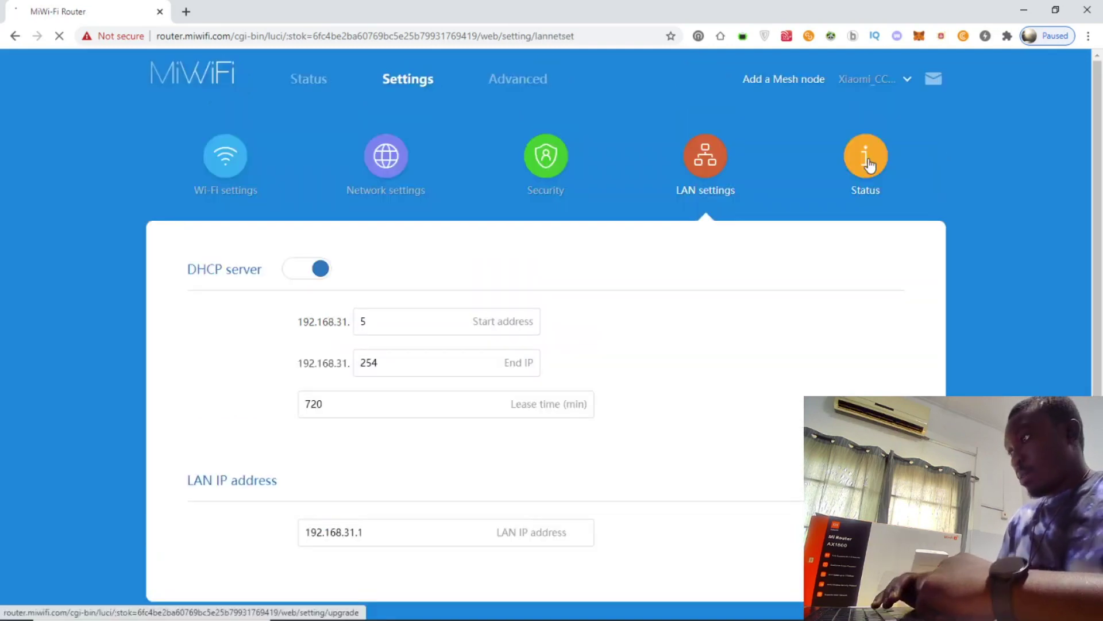
# Open the Status page showing firmware 3.0.34 update check, router log and factory reset.
pyautogui.click(869, 165)
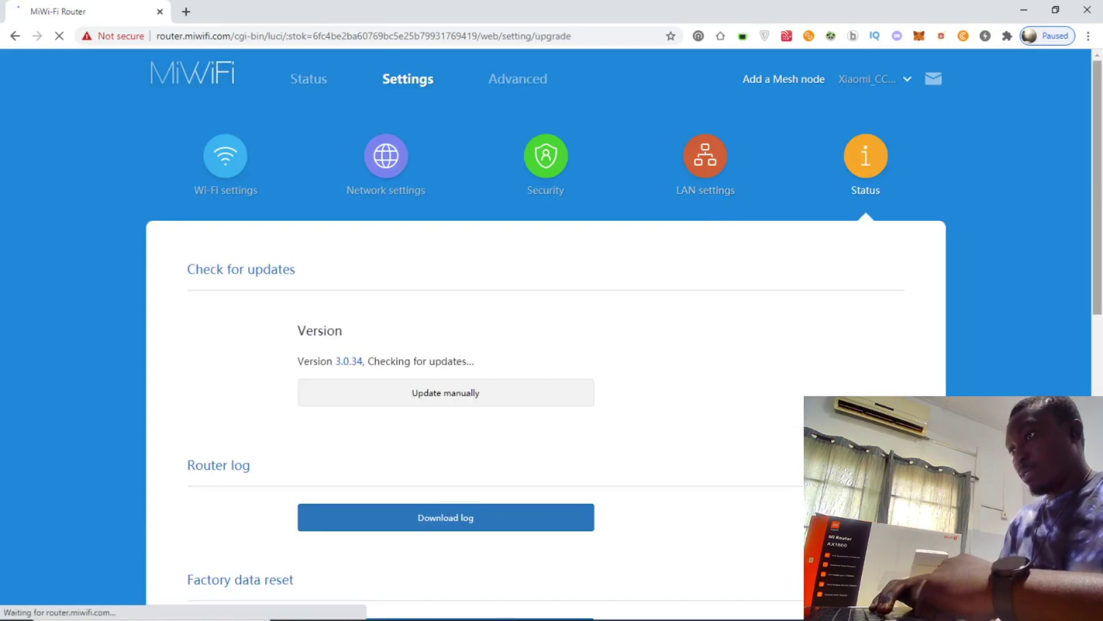
pyautogui.scroll(-8, 546, 322)
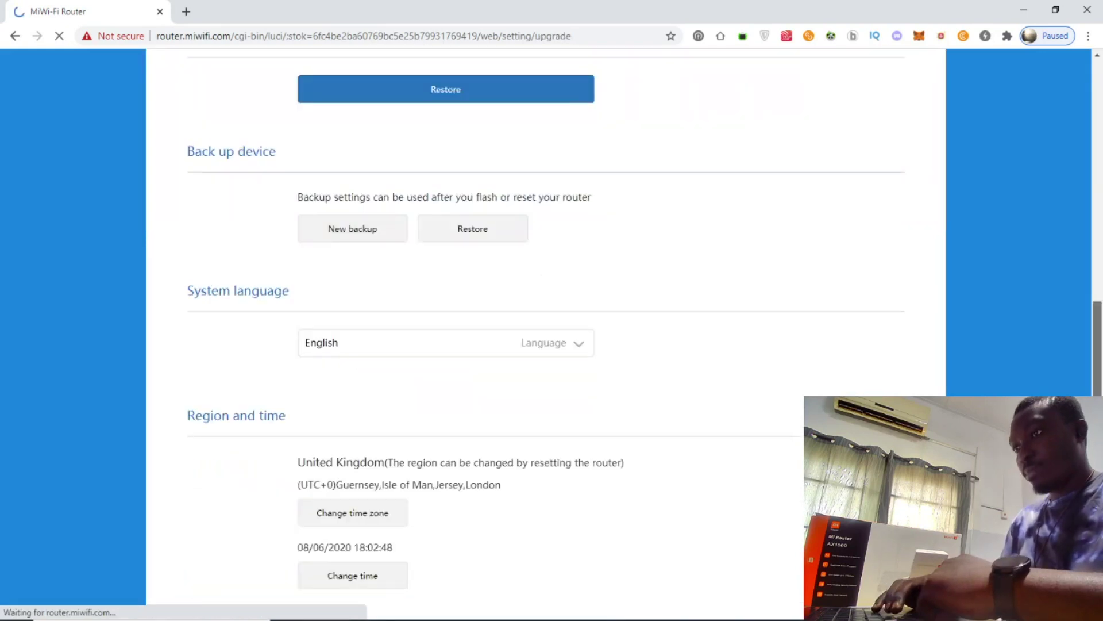
pyautogui.scroll(8, 546, 322)
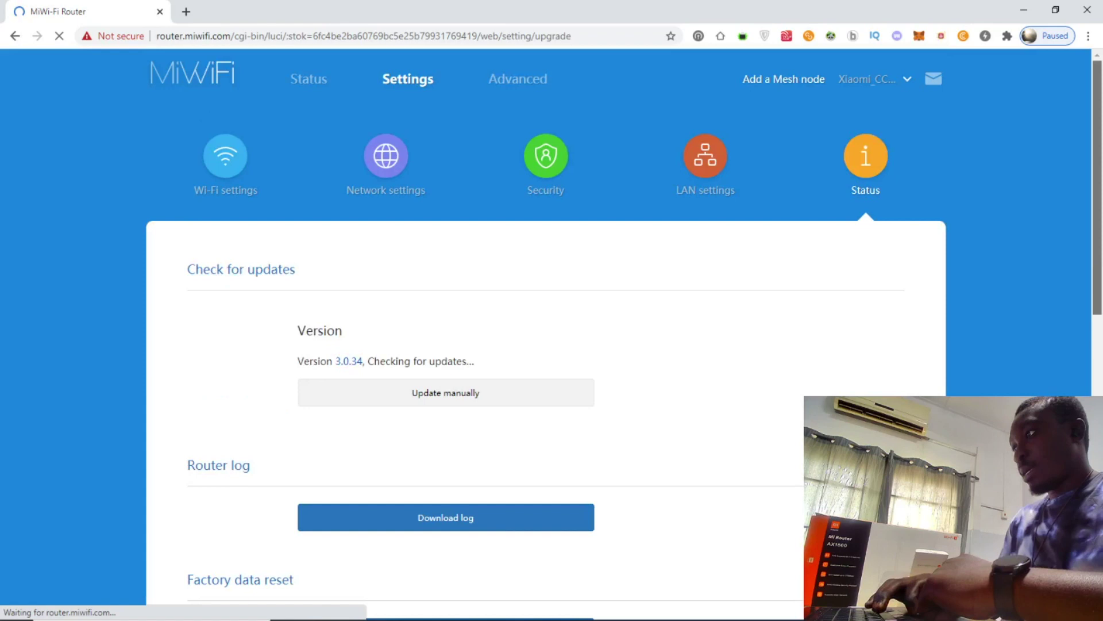
# Try adding a Mesh node, dismiss the 'No usable Mesh node found' result, and return to Status.
pyautogui.click(909, 79)
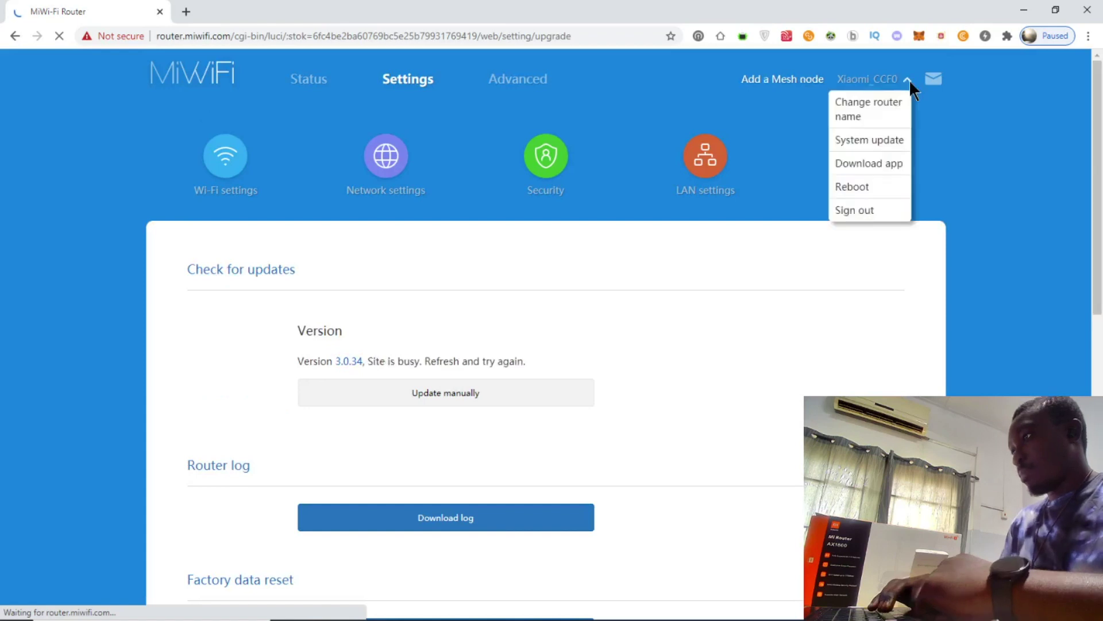
pyautogui.click(750, 80)
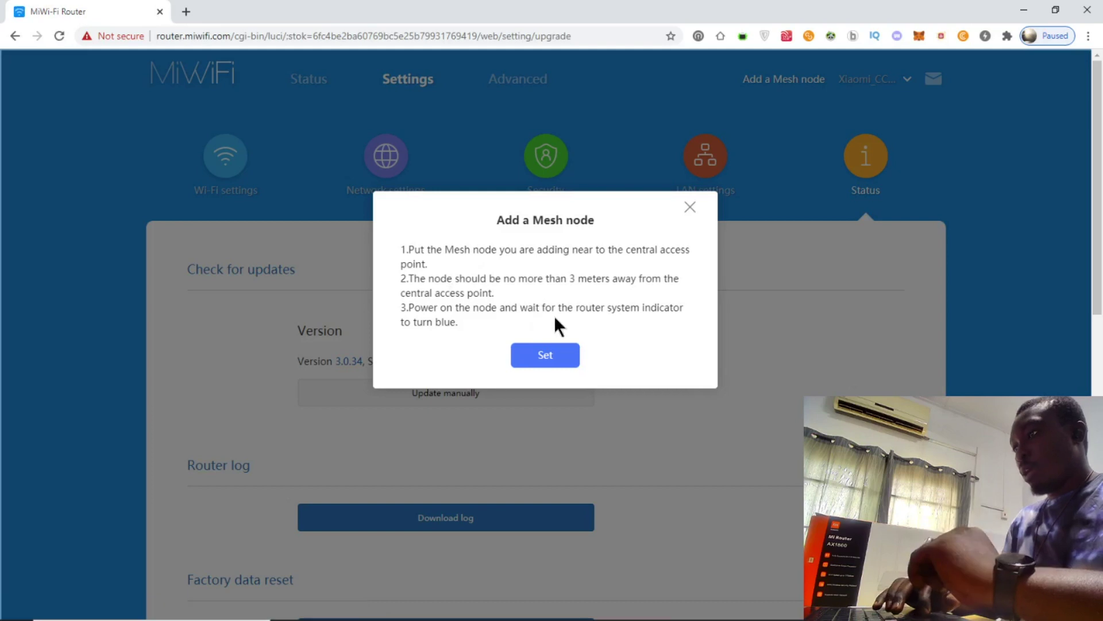
pyautogui.click(564, 357)
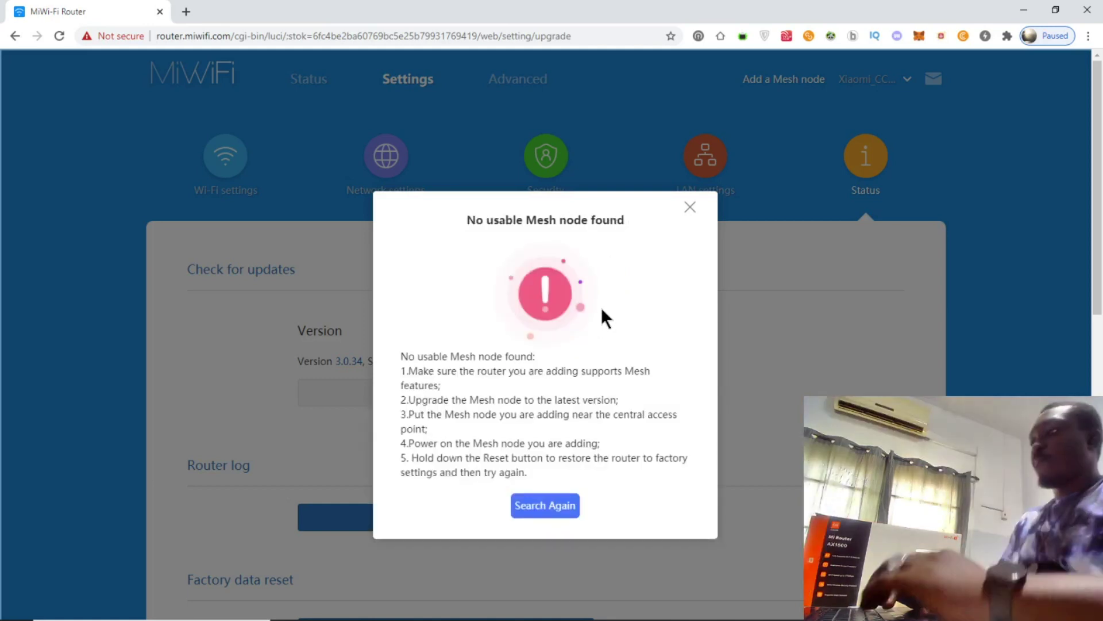
pyautogui.click(690, 207)
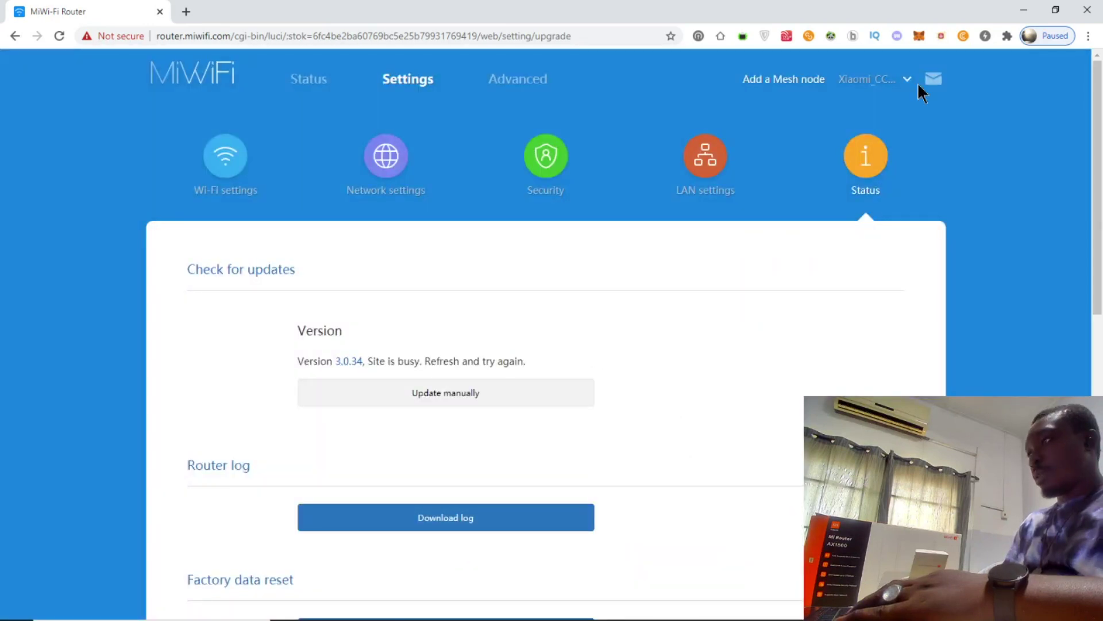
pyautogui.click(315, 87)
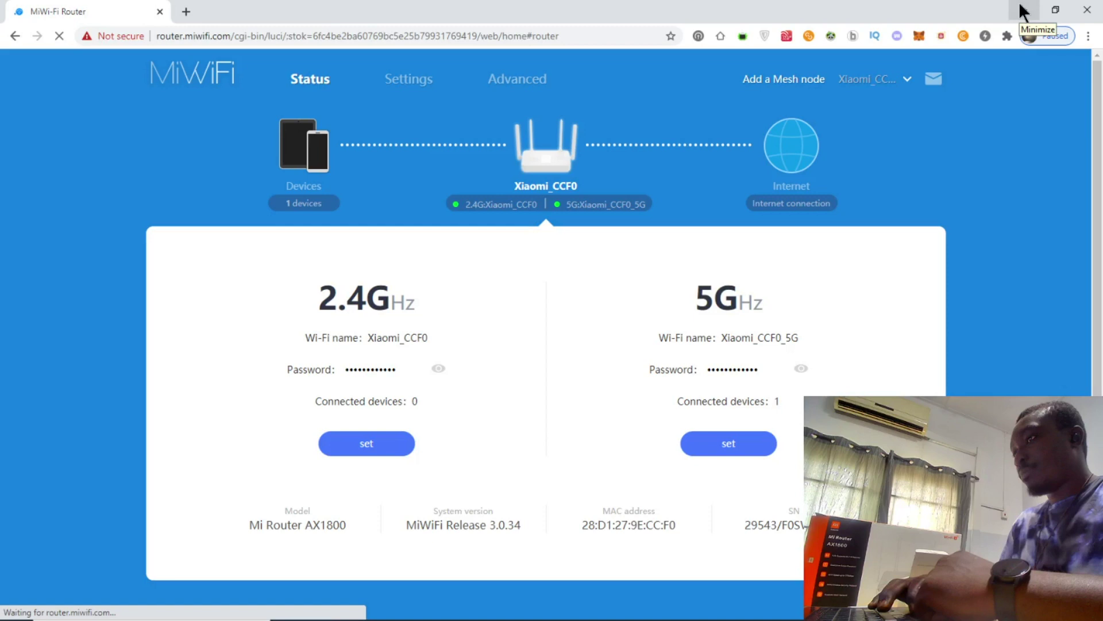
# Minimize the browser so the Wi-Fi networks list with Xiaomi_CCF0 is visible.
pyautogui.click(1021, 10)
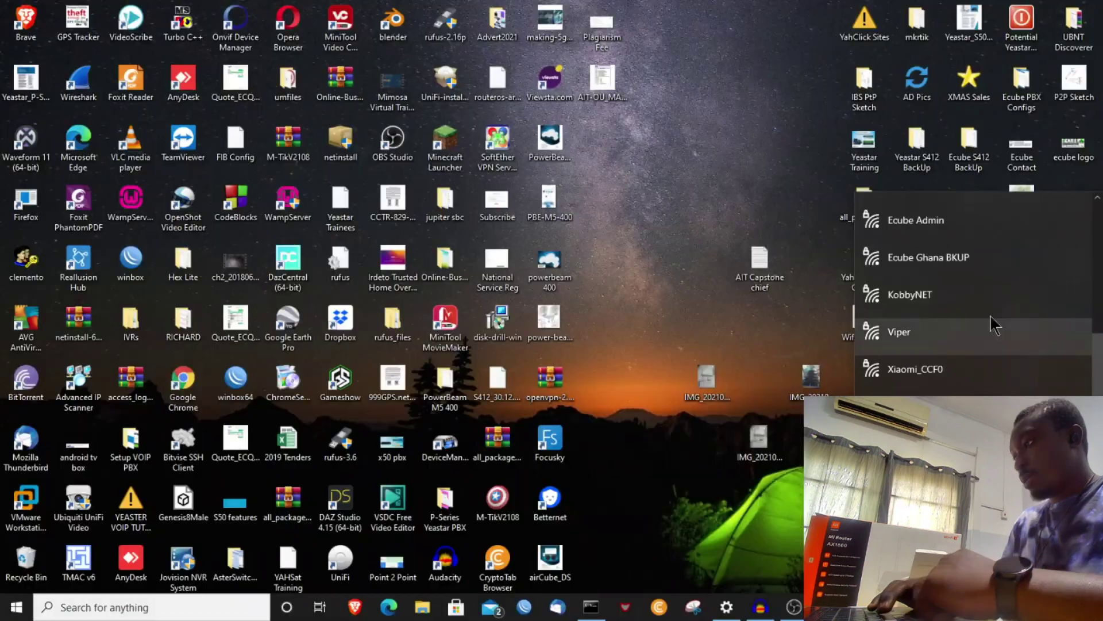